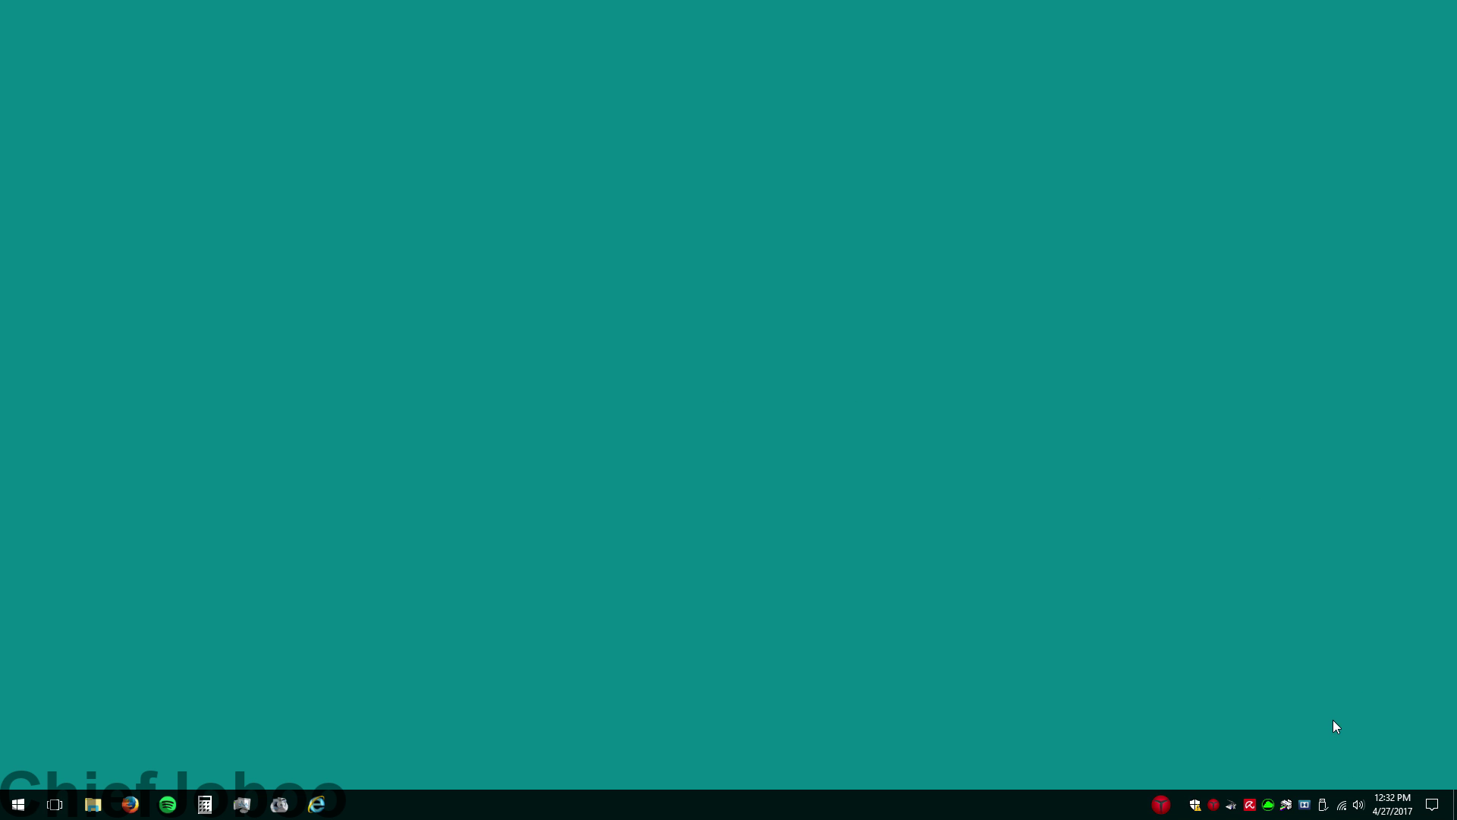
# Disable the Wi-Fi adapter in Network Connections so only Ethernet stays active, then close both windows
pyautogui.rightClick(1342, 804)
pyautogui.click(1335, 795)
pyautogui.moveTo(1342, 810)
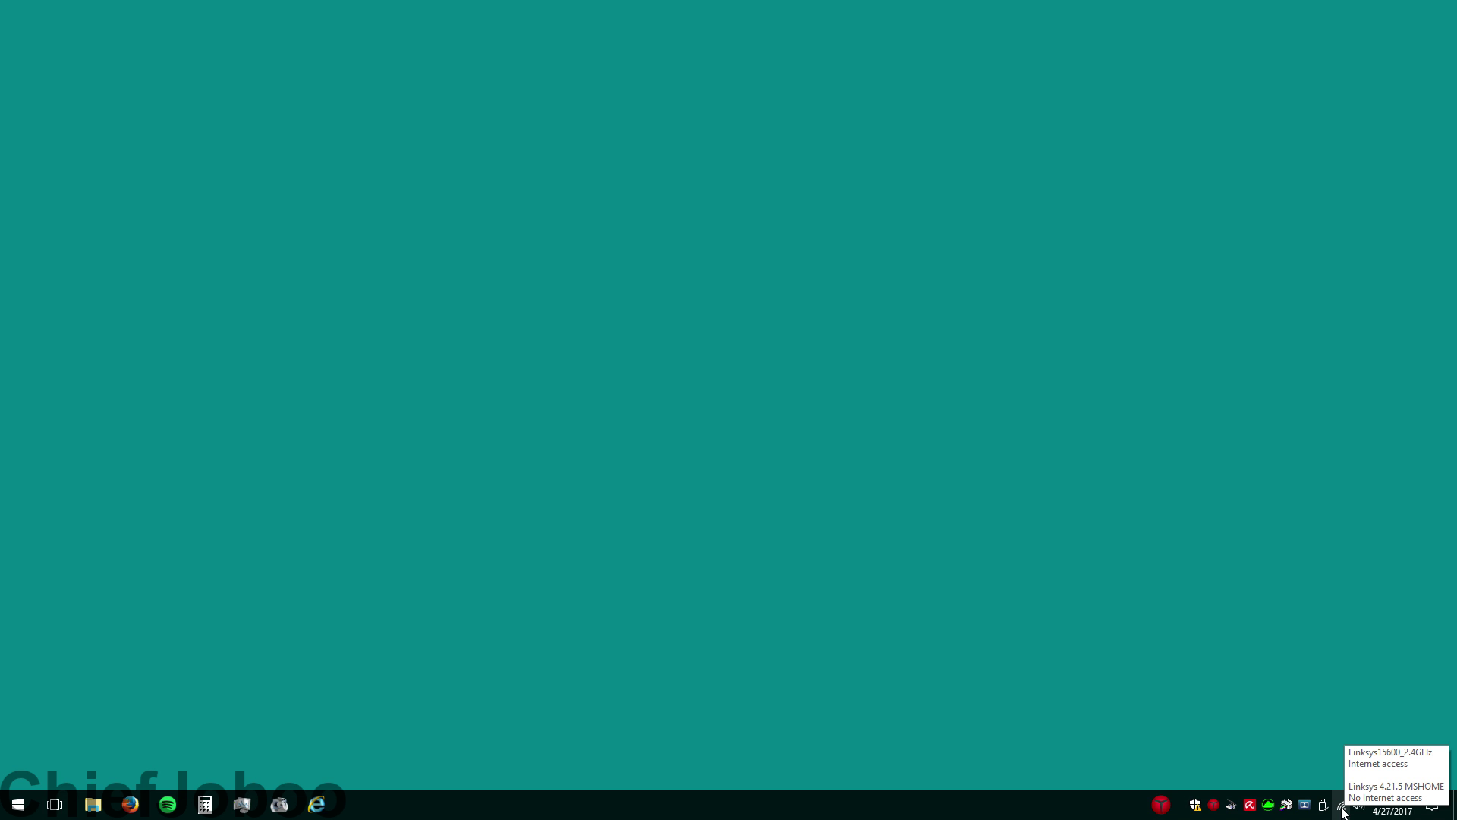
pyautogui.rightClick(1341, 812)
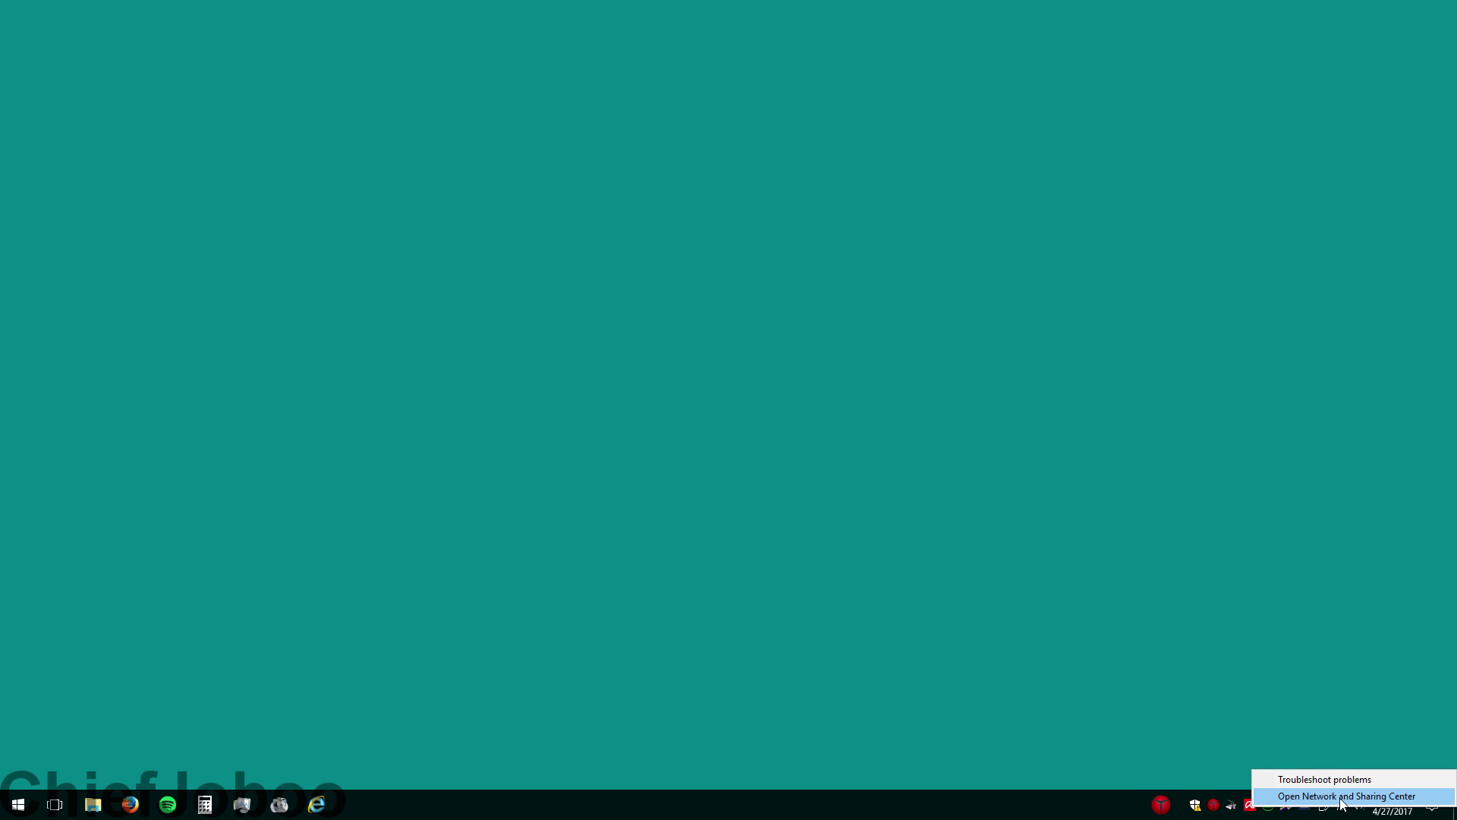
pyautogui.click(1340, 796)
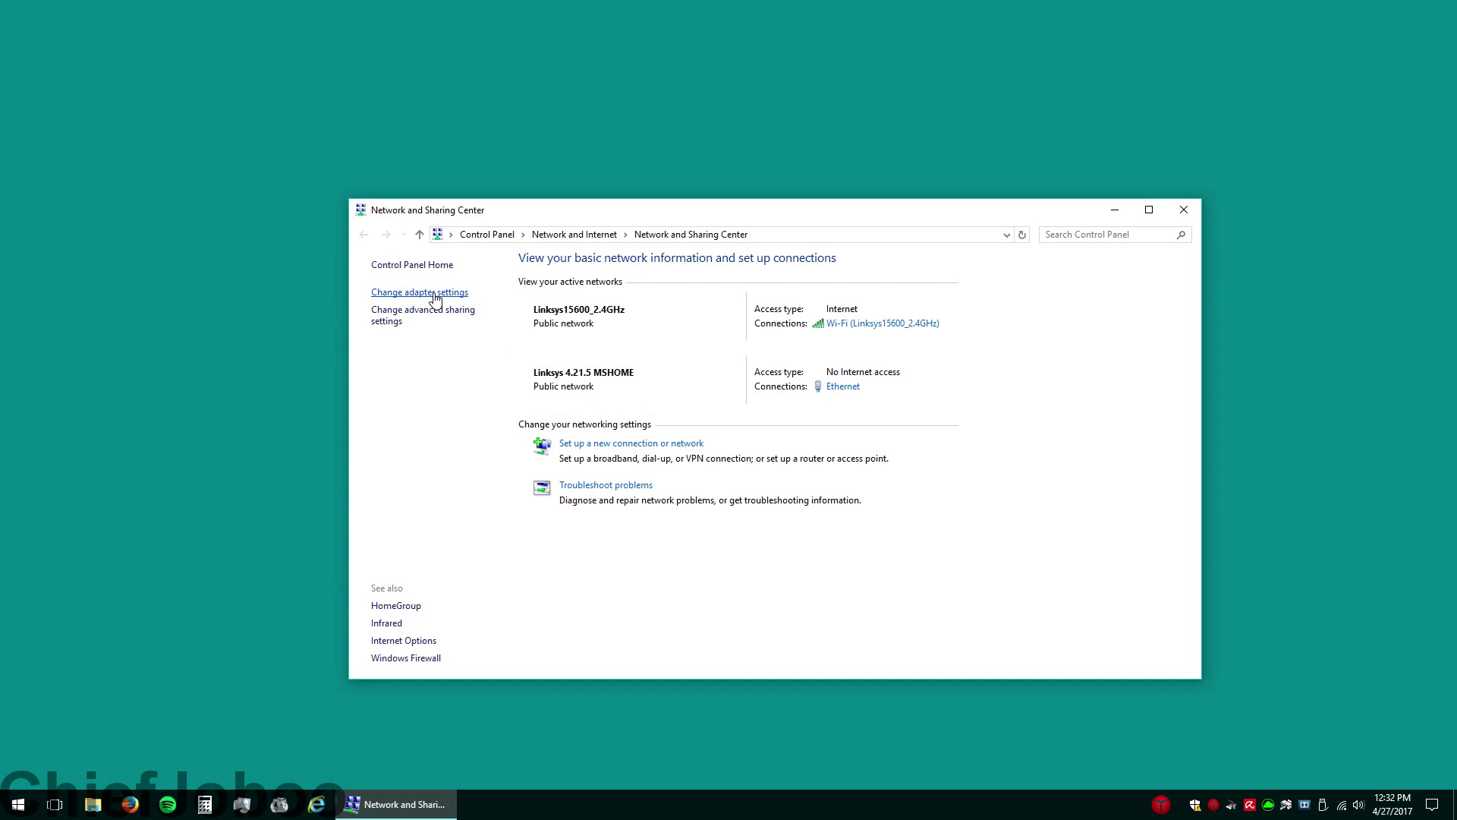
pyautogui.click(434, 293)
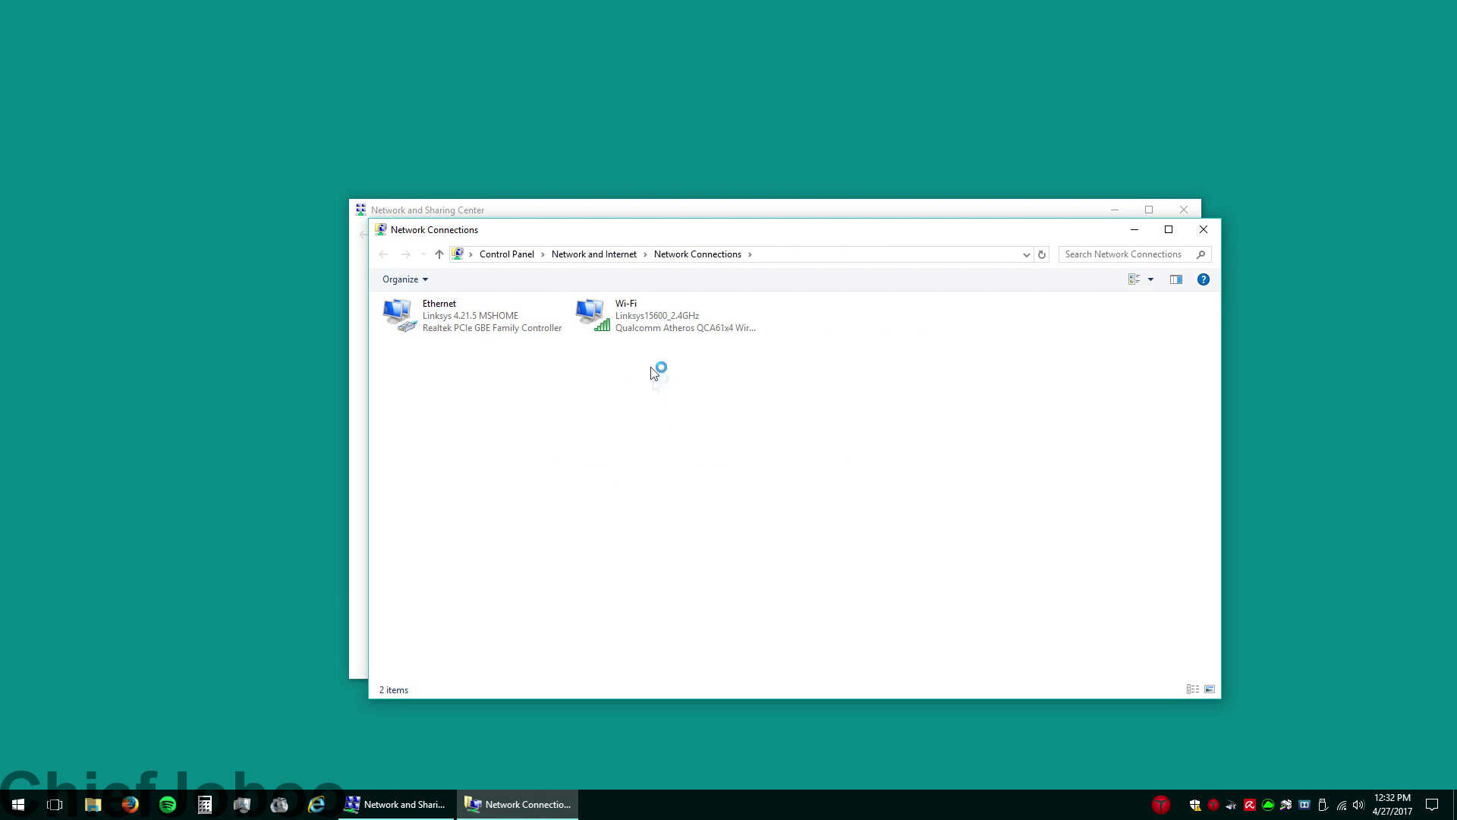
pyautogui.rightClick(643, 320)
pyautogui.click(658, 328)
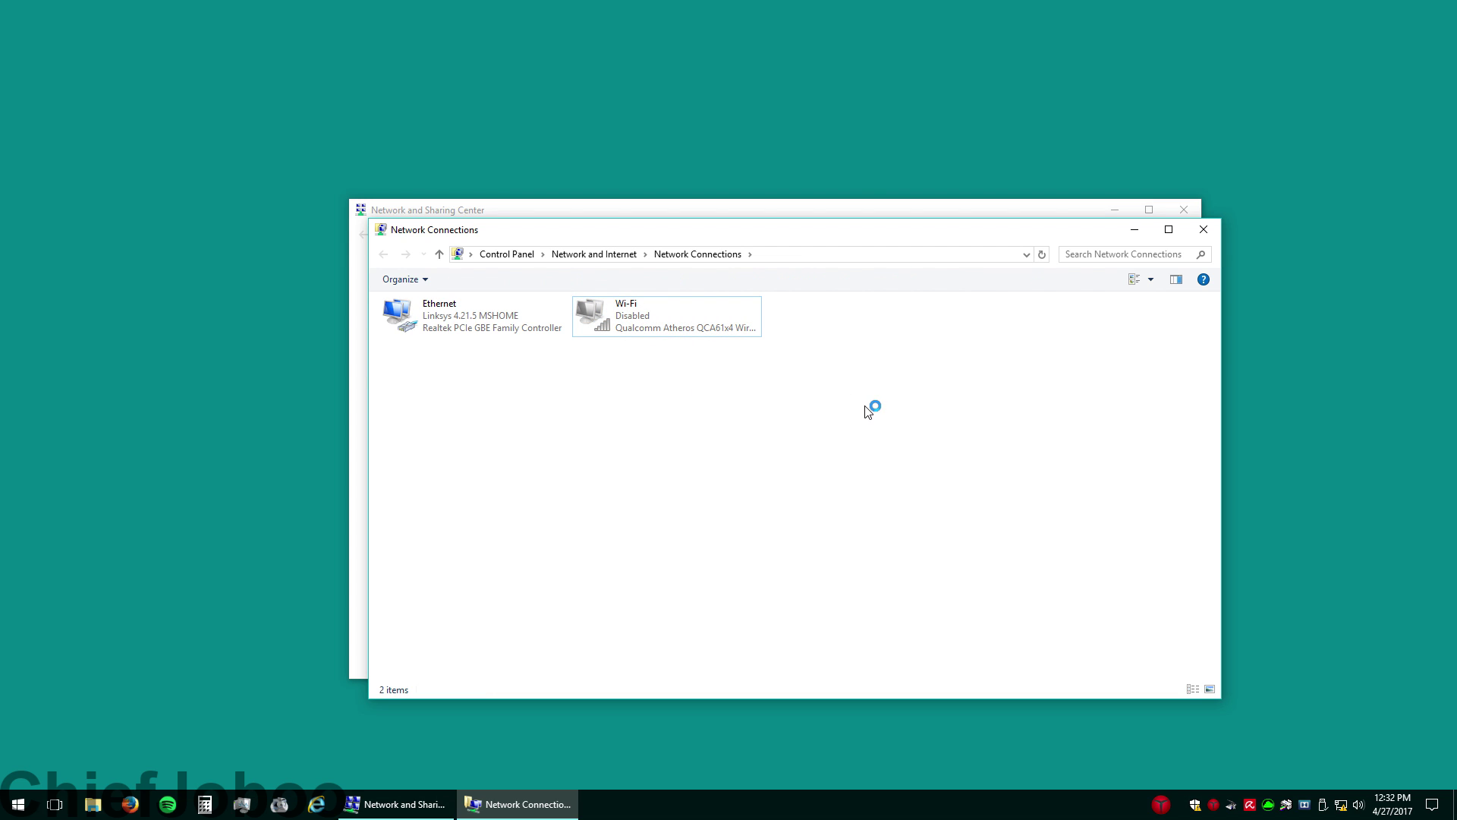
pyautogui.click(1203, 229)
pyautogui.click(1184, 209)
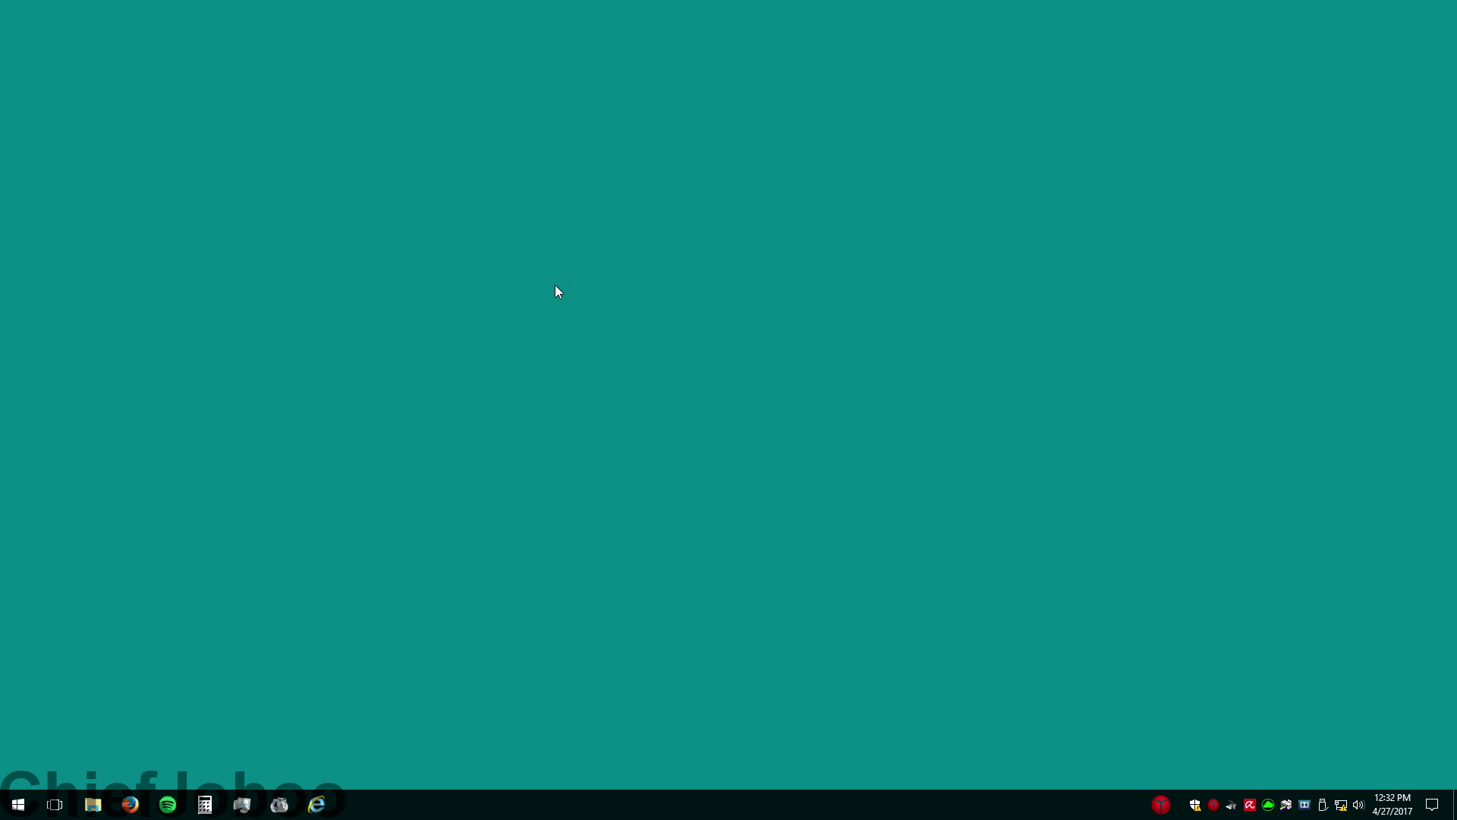
# Load 192.168.1.1 in Internet Explorer and sign in to the router with its admin password
pyautogui.click(316, 803)
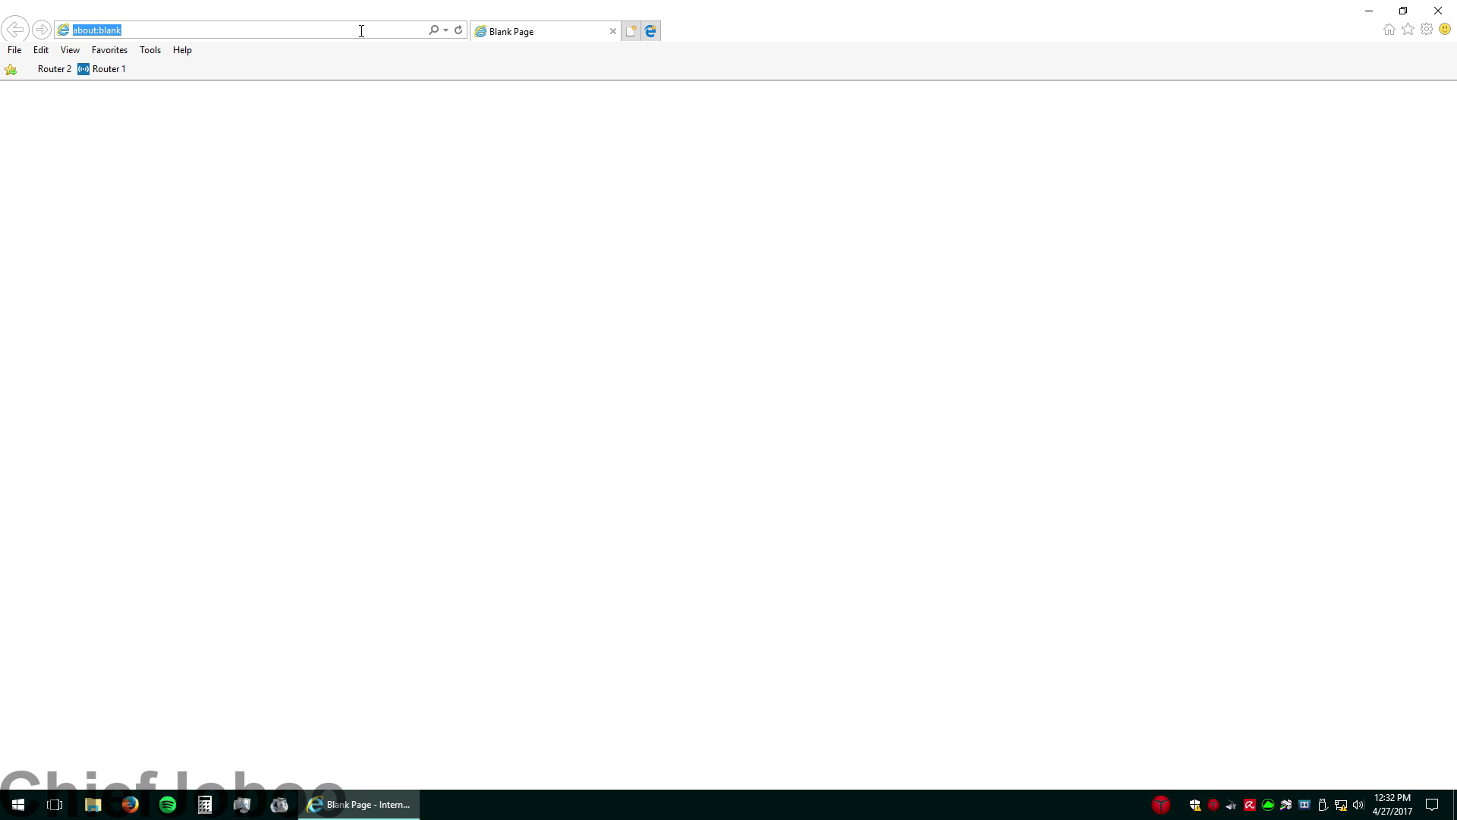
pyautogui.write('192')
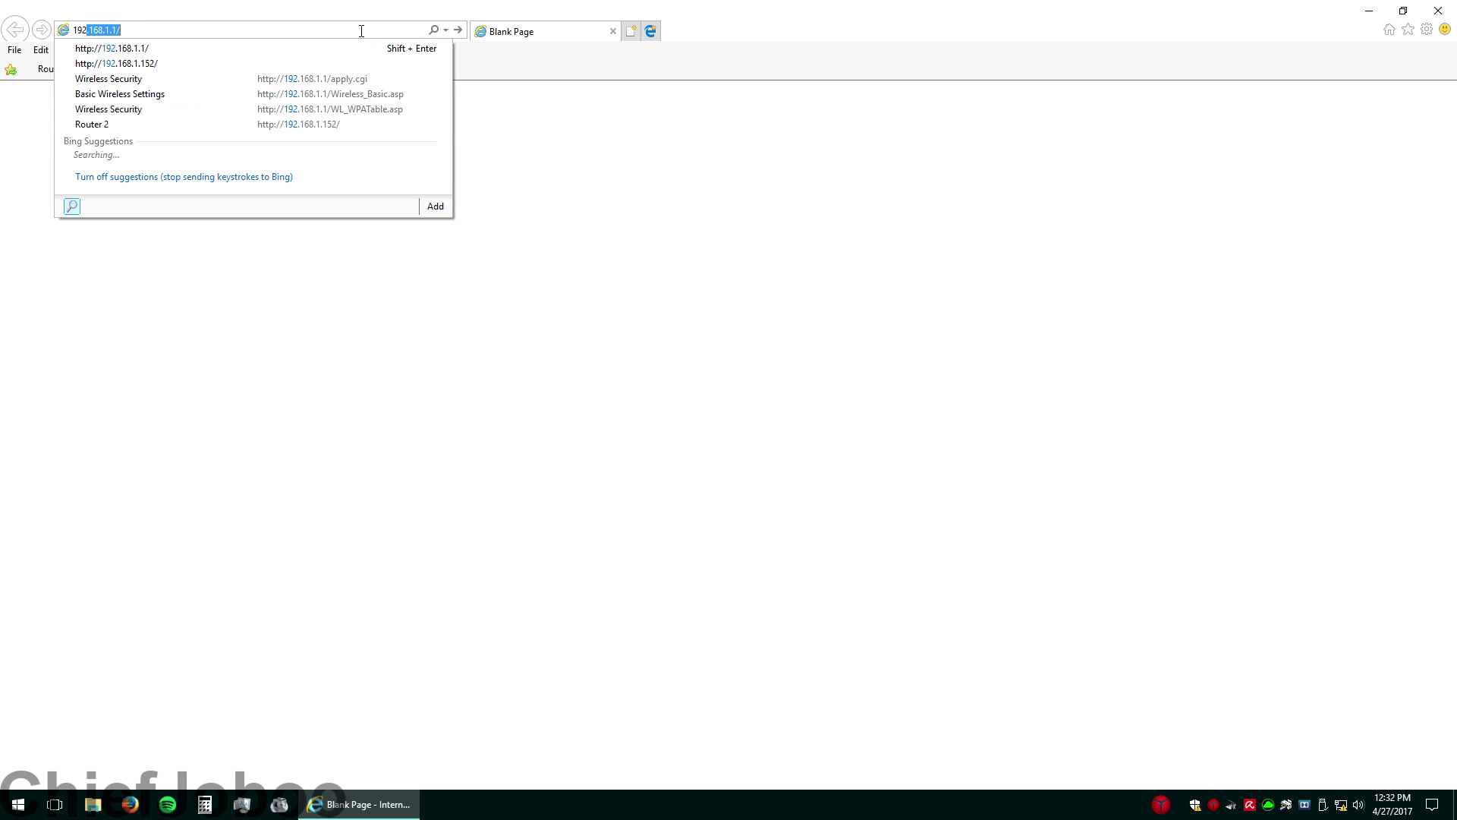
pyautogui.write('.168.1.')
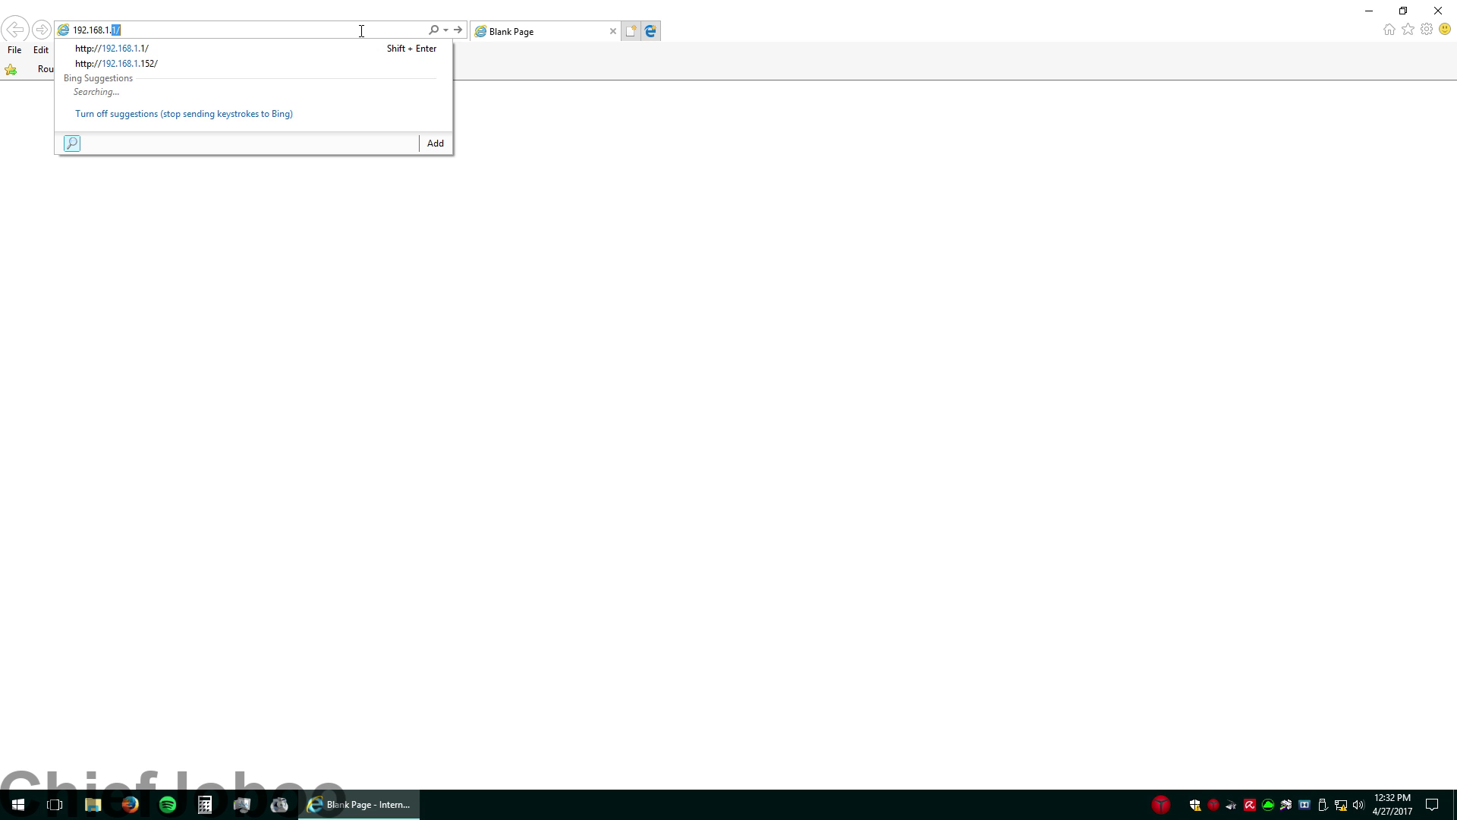
pyautogui.press('Return')
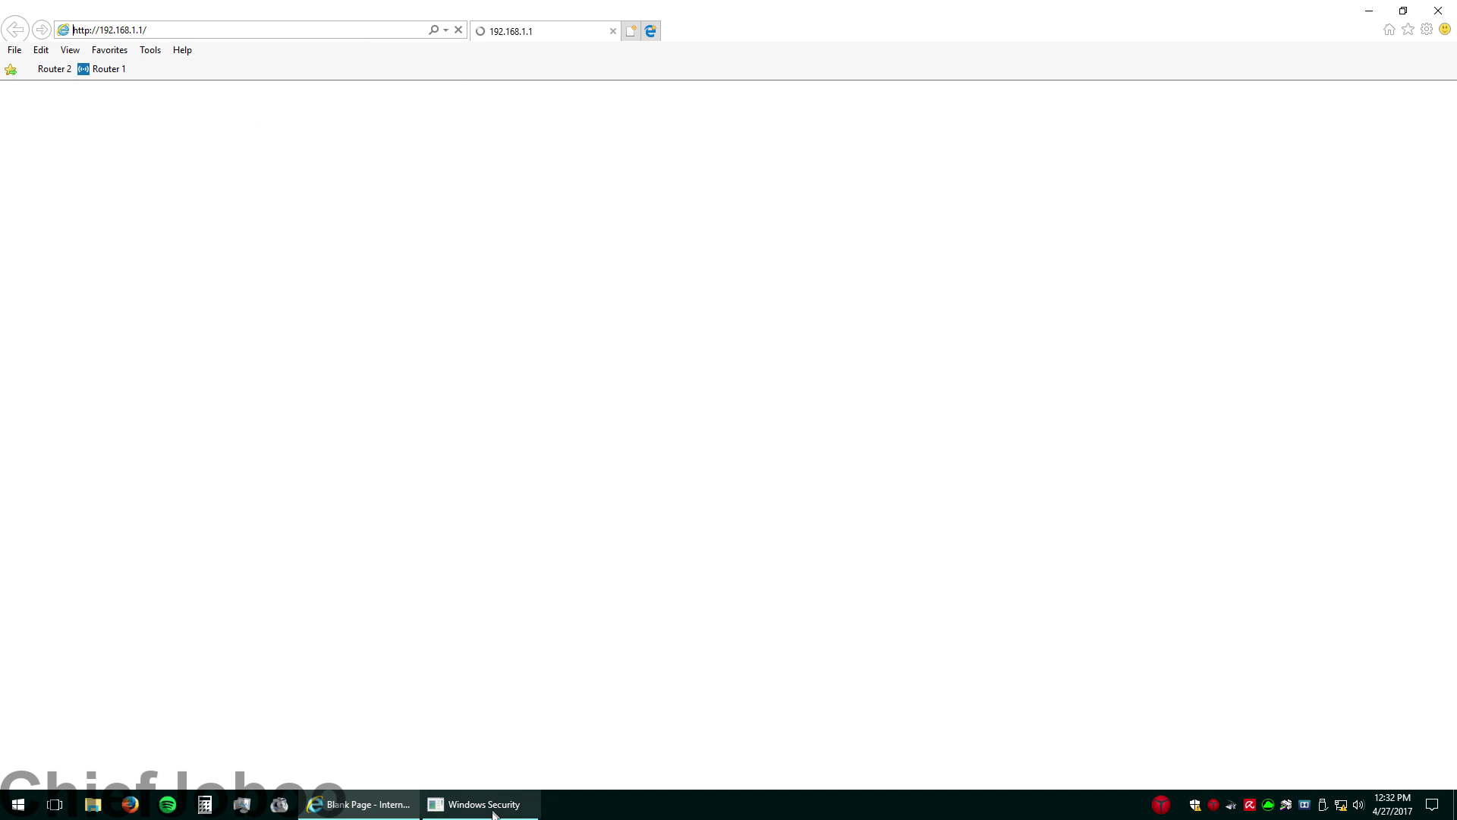
pyautogui.click(493, 804)
pyautogui.moveTo(717, 298); pyautogui.dragTo(684, 193)
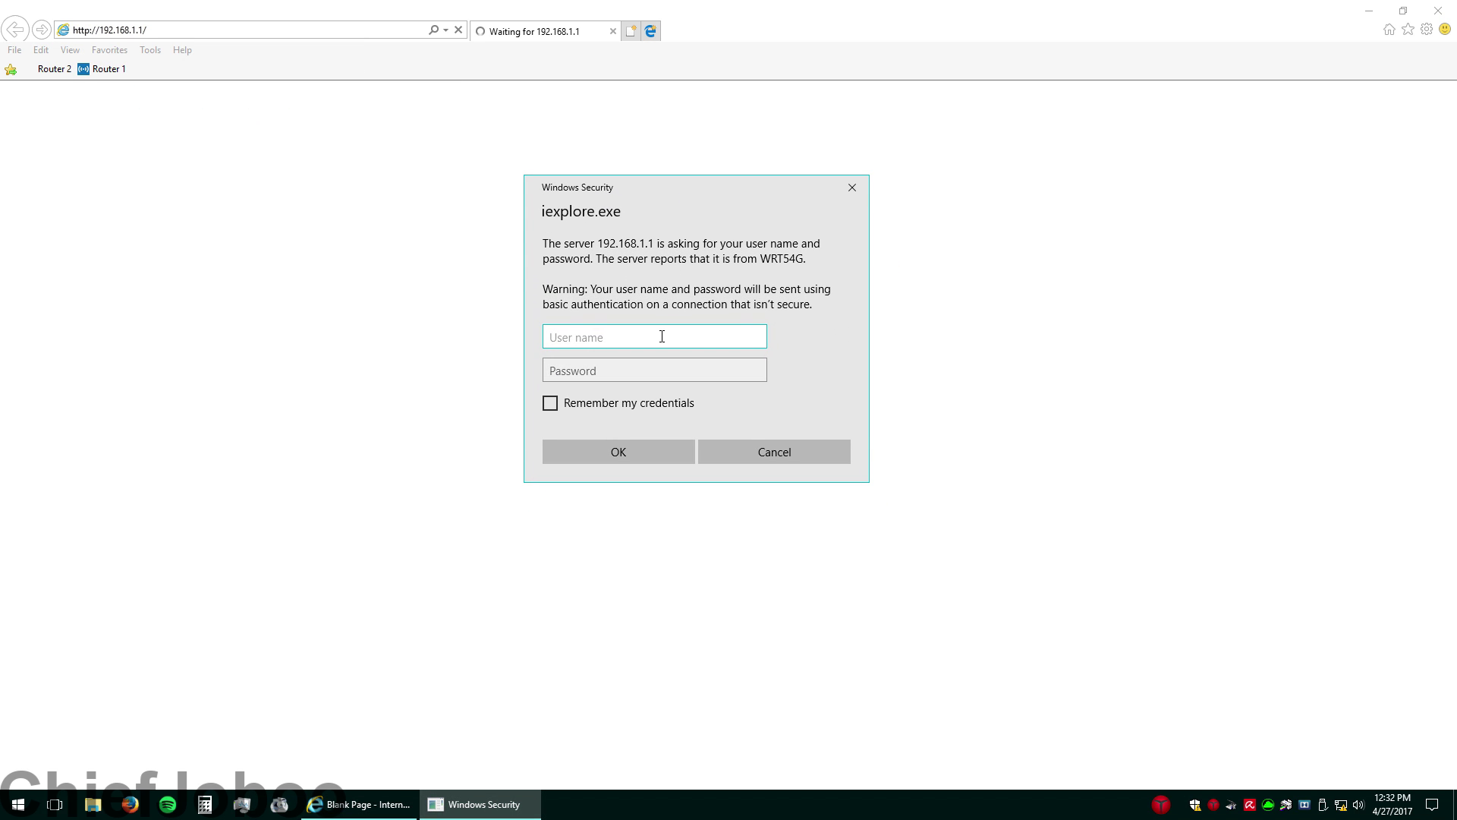
pyautogui.press('Tab')
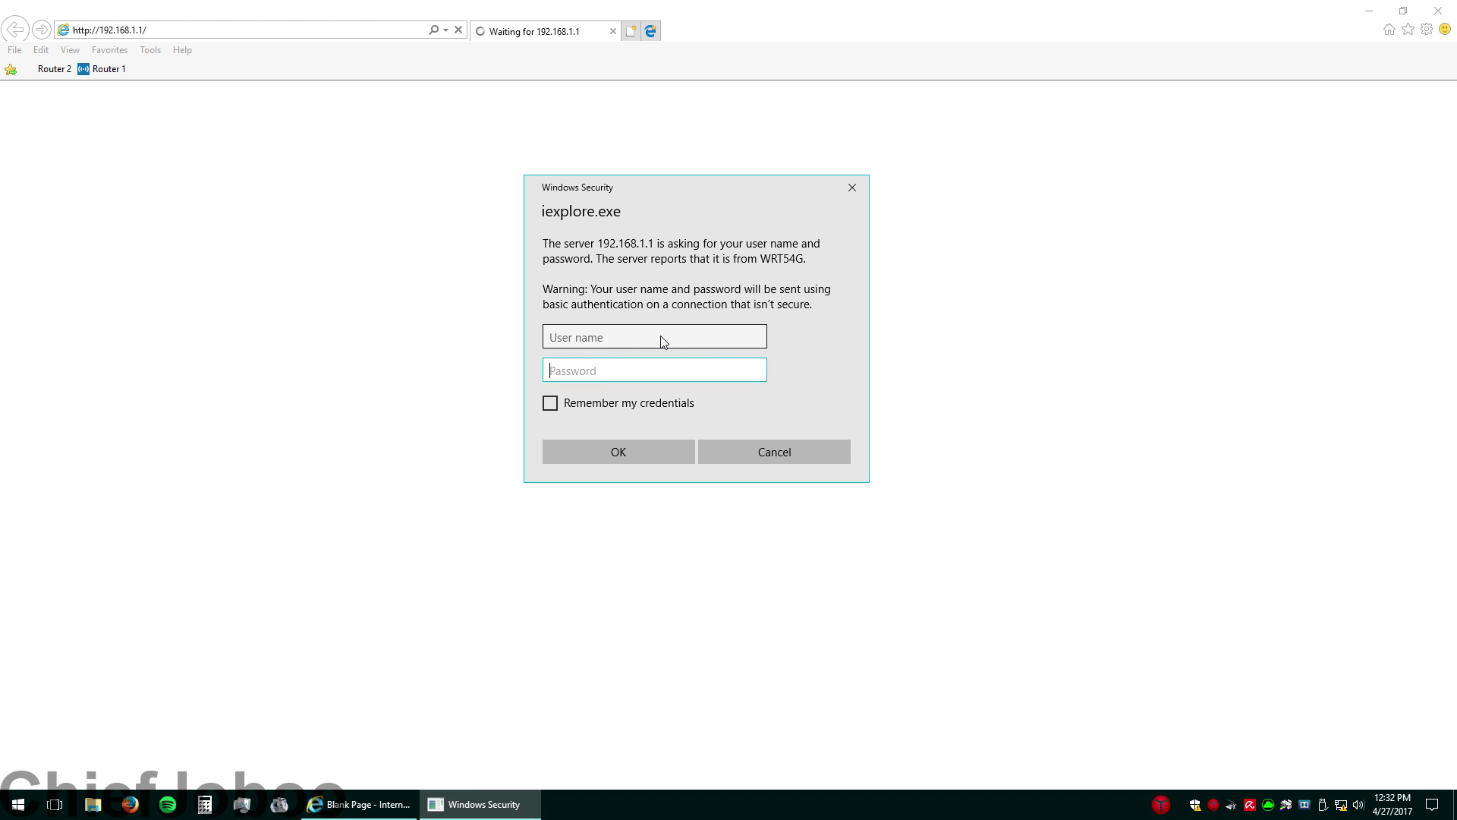
pyautogui.press('Return')
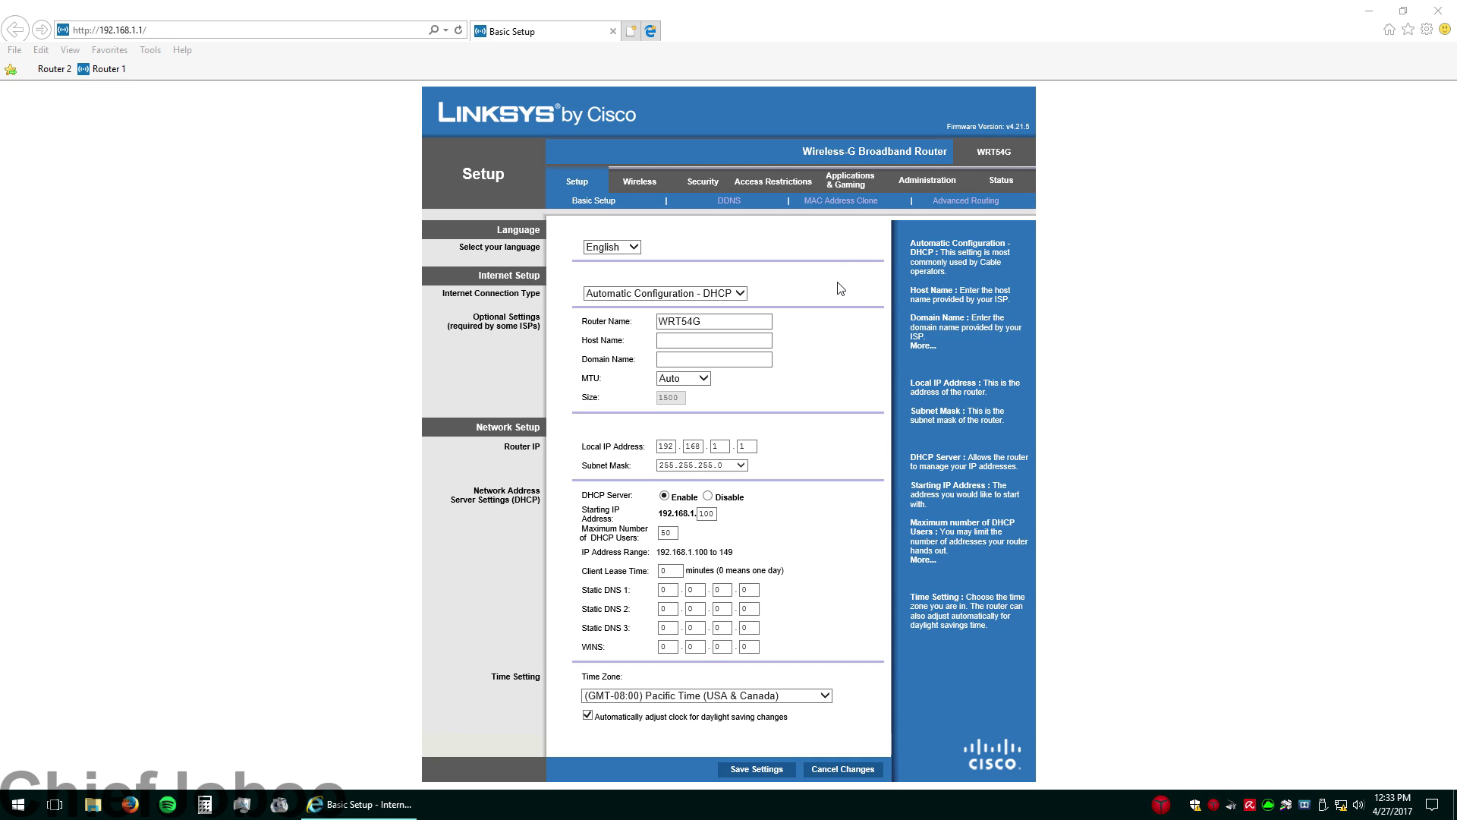
# Replace the wireless SSID 'linksys' with 'Linksys Test 0001' and save the wireless settings
pyautogui.click(642, 181)
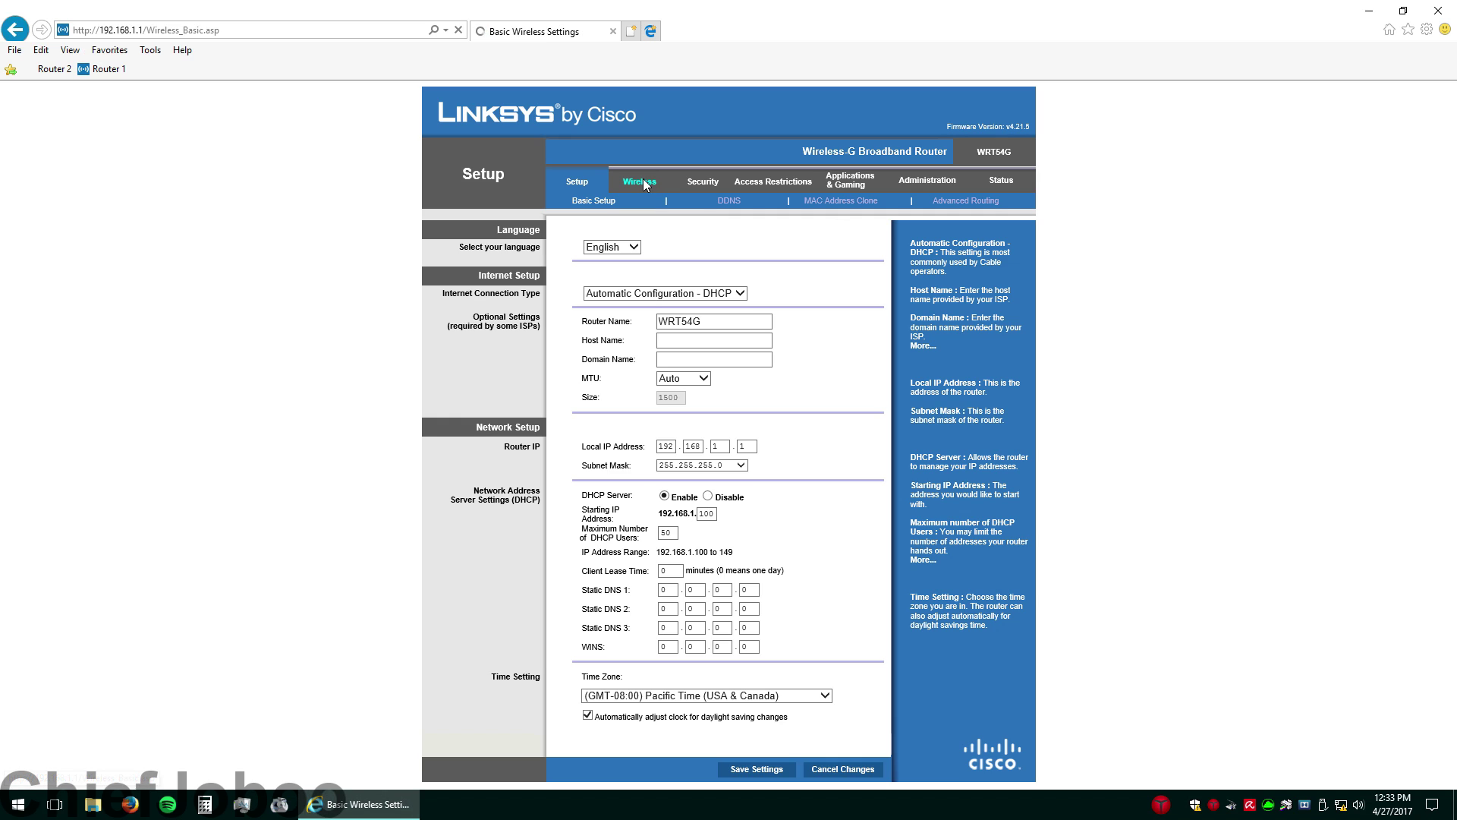
pyautogui.doubleClick(701, 267)
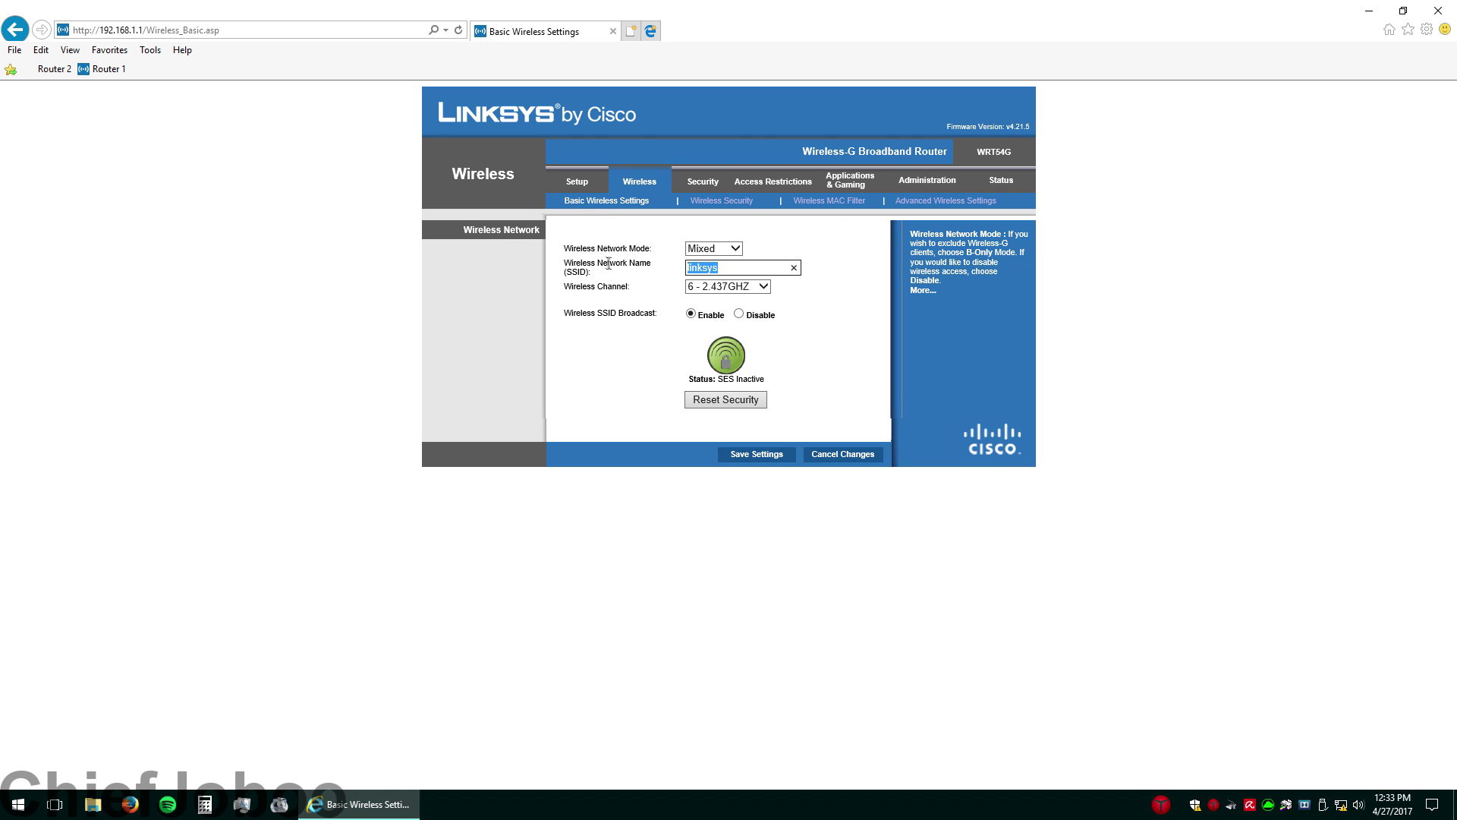
pyautogui.click(751, 270)
pyautogui.doubleClick(701, 267)
pyautogui.write('Linksys Test 0001')
pyautogui.press('Return')
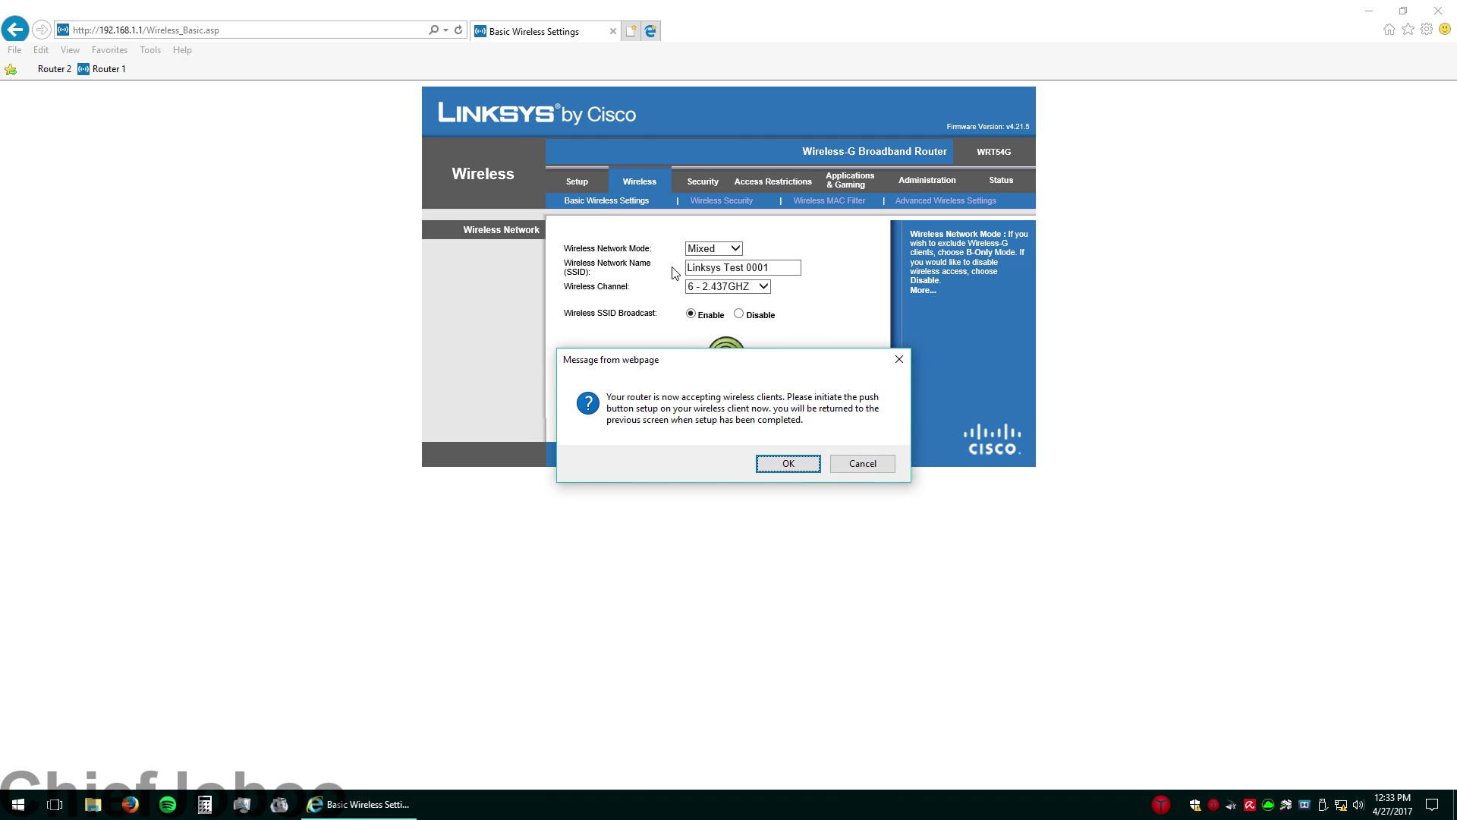
pyautogui.click(860, 462)
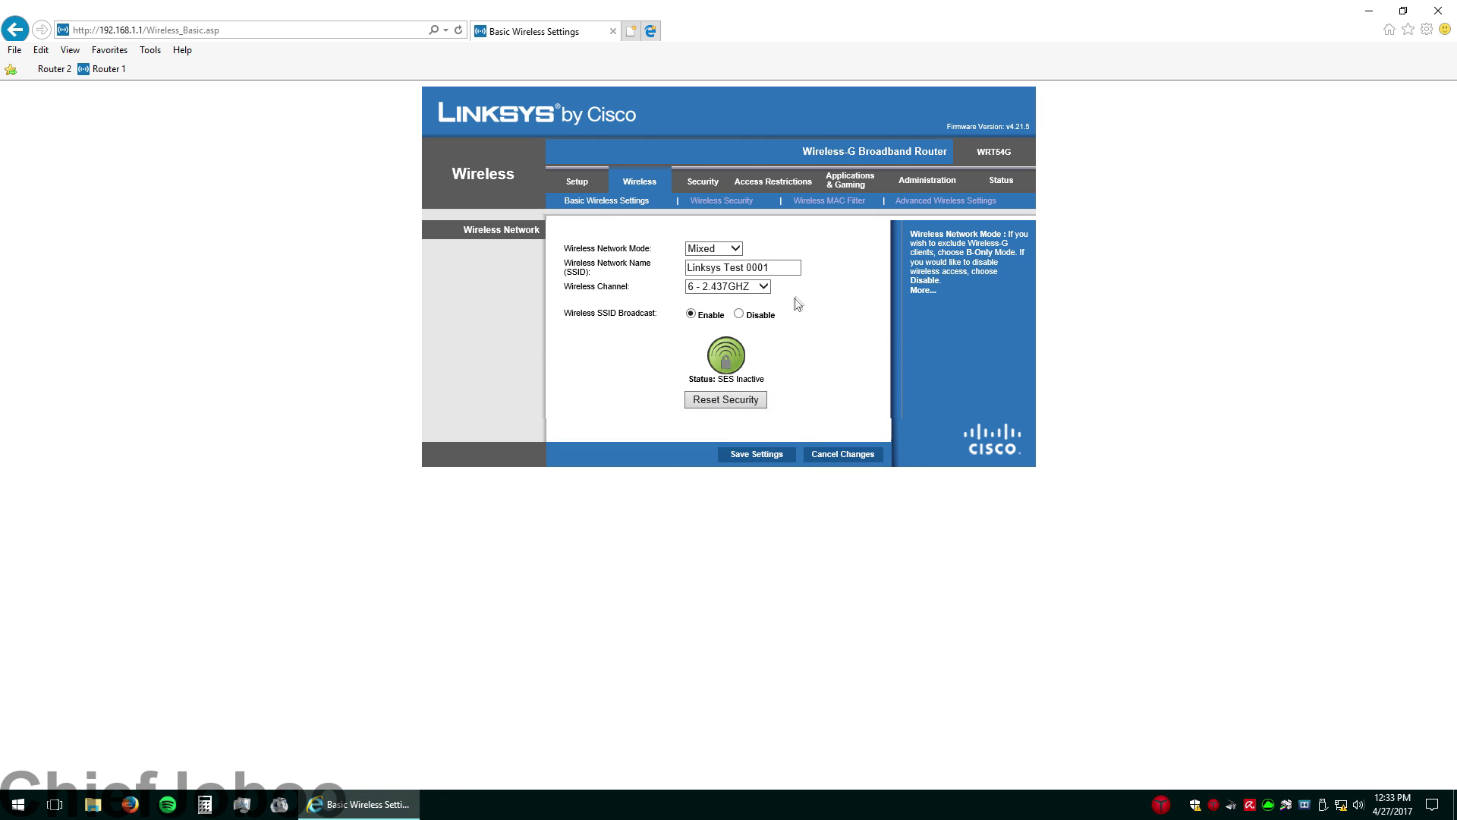
pyautogui.click(751, 458)
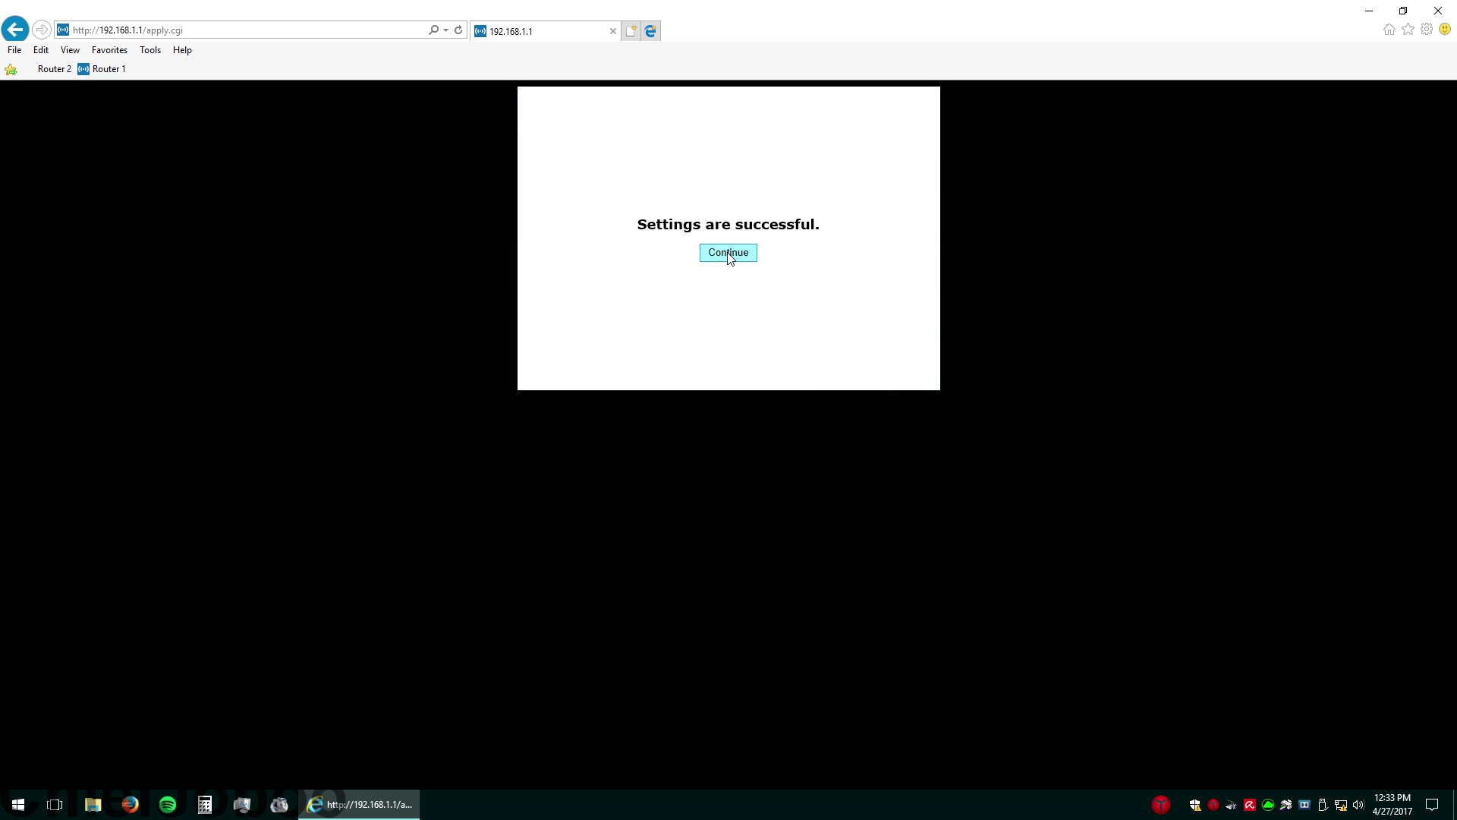
pyautogui.click(728, 255)
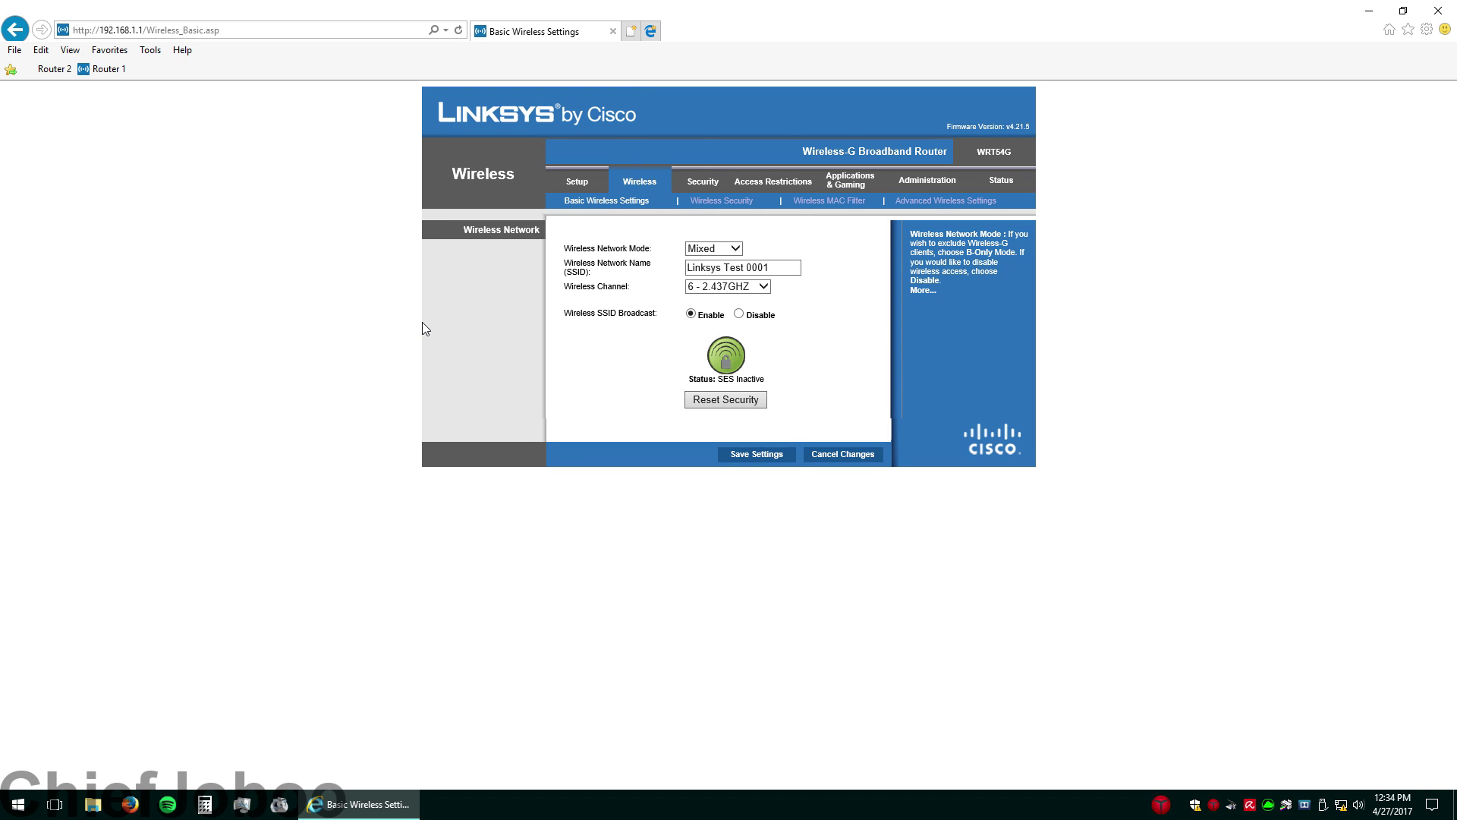
# Set Wireless Security to WPA2 Personal with AES, enter a WPA shared key, and save
pyautogui.click(722, 201)
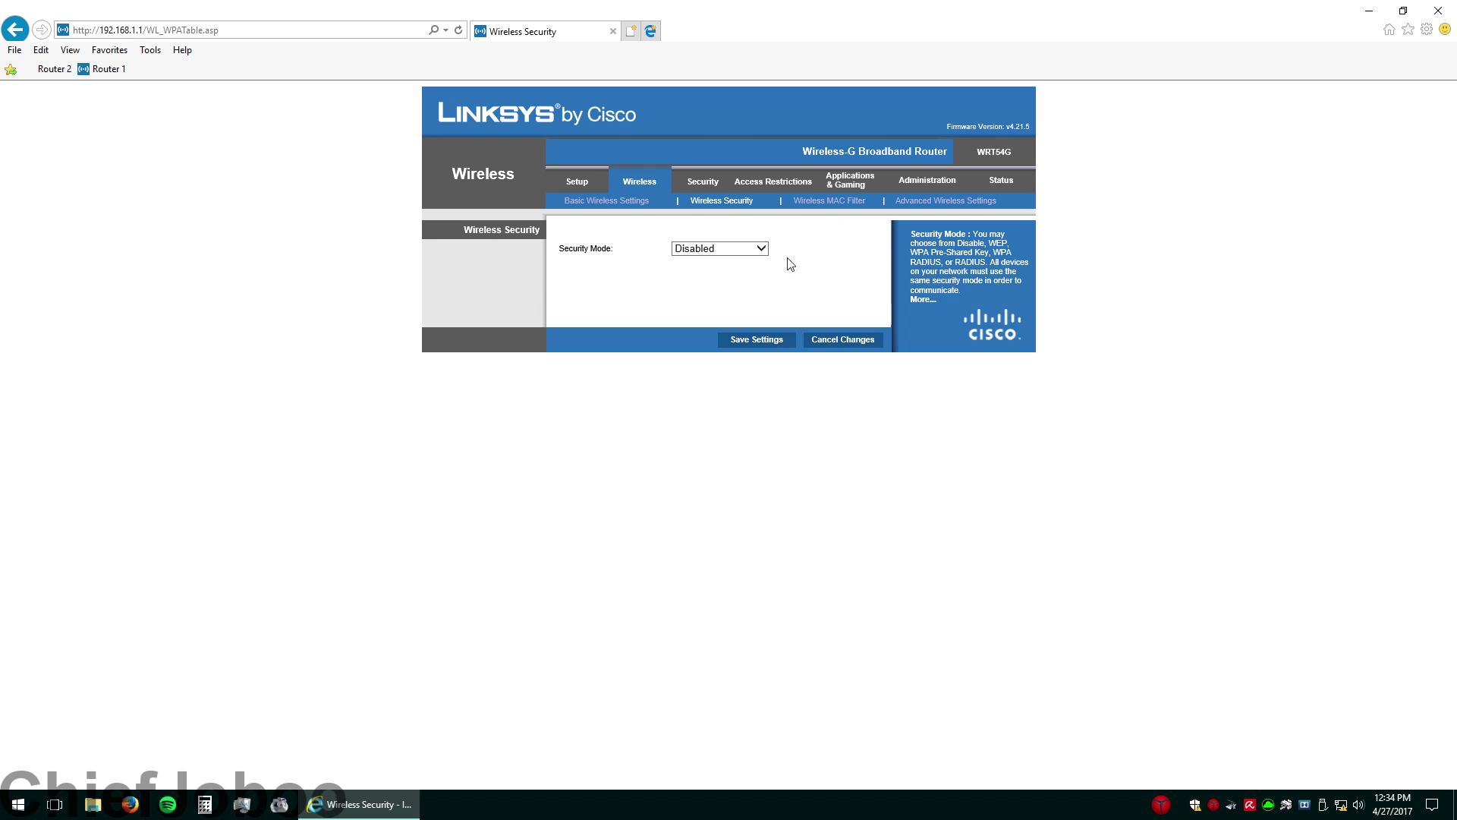
pyautogui.click(761, 249)
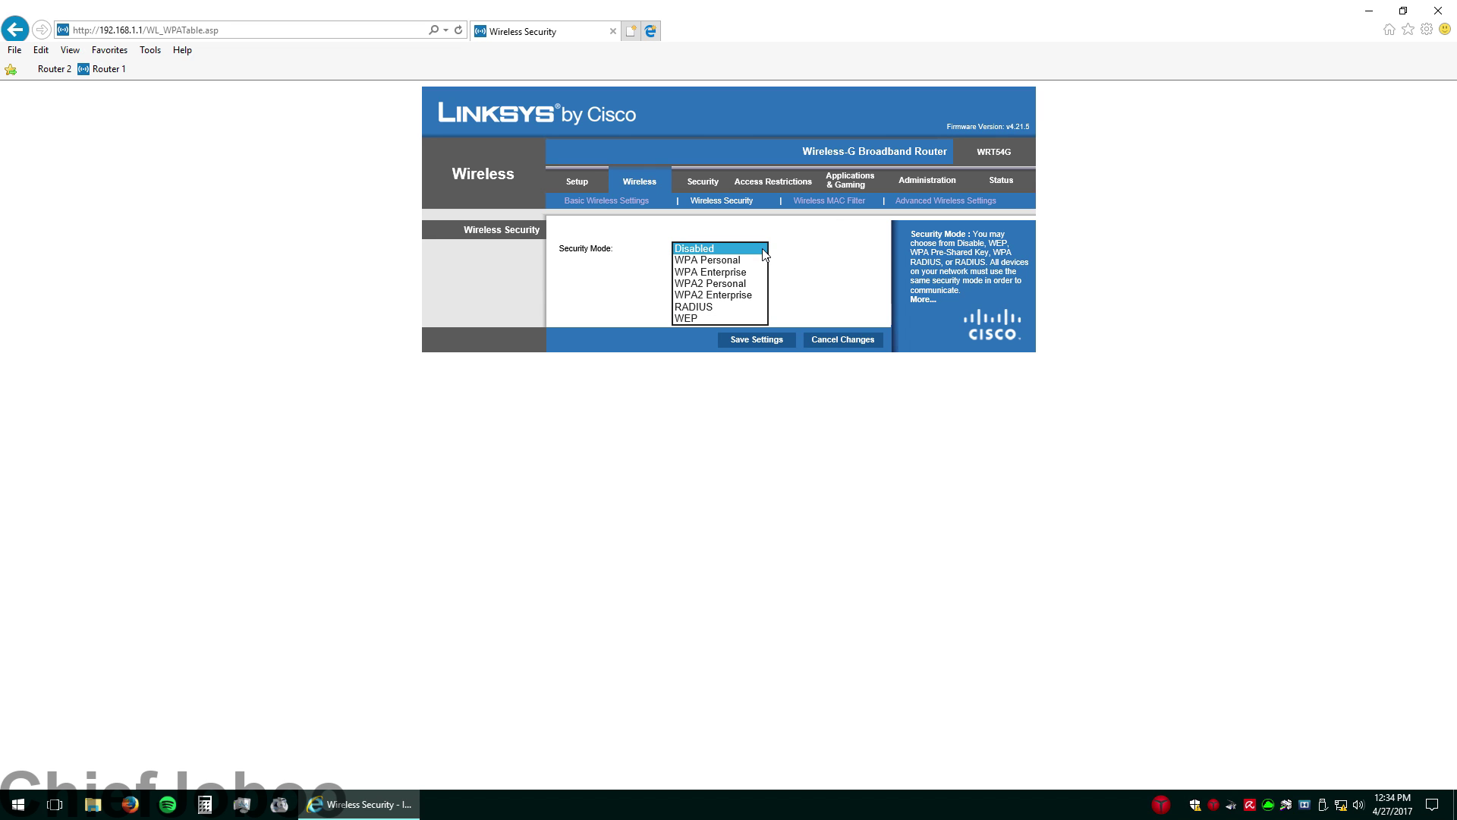
pyautogui.click(713, 285)
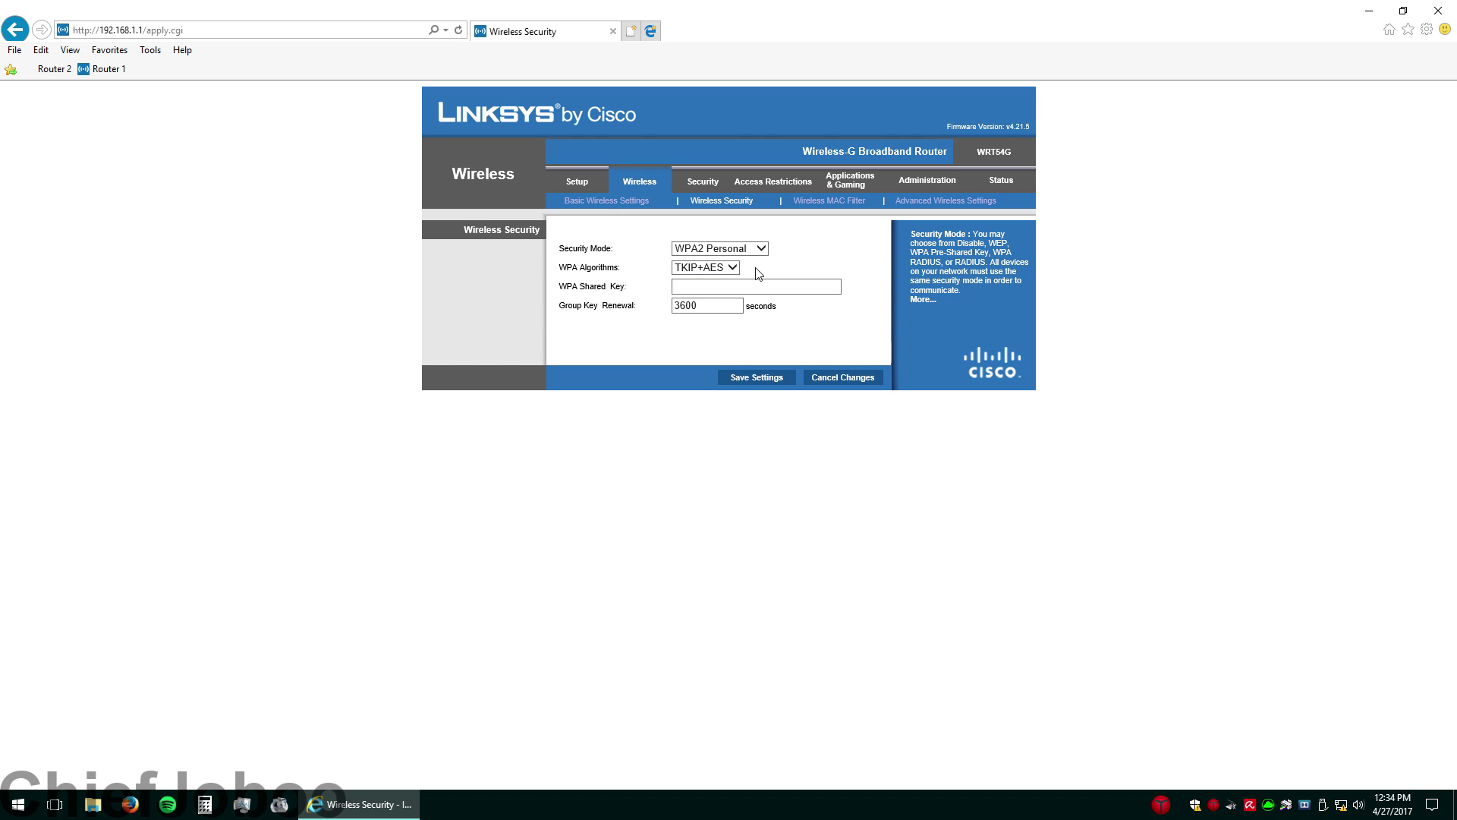
pyautogui.click(731, 267)
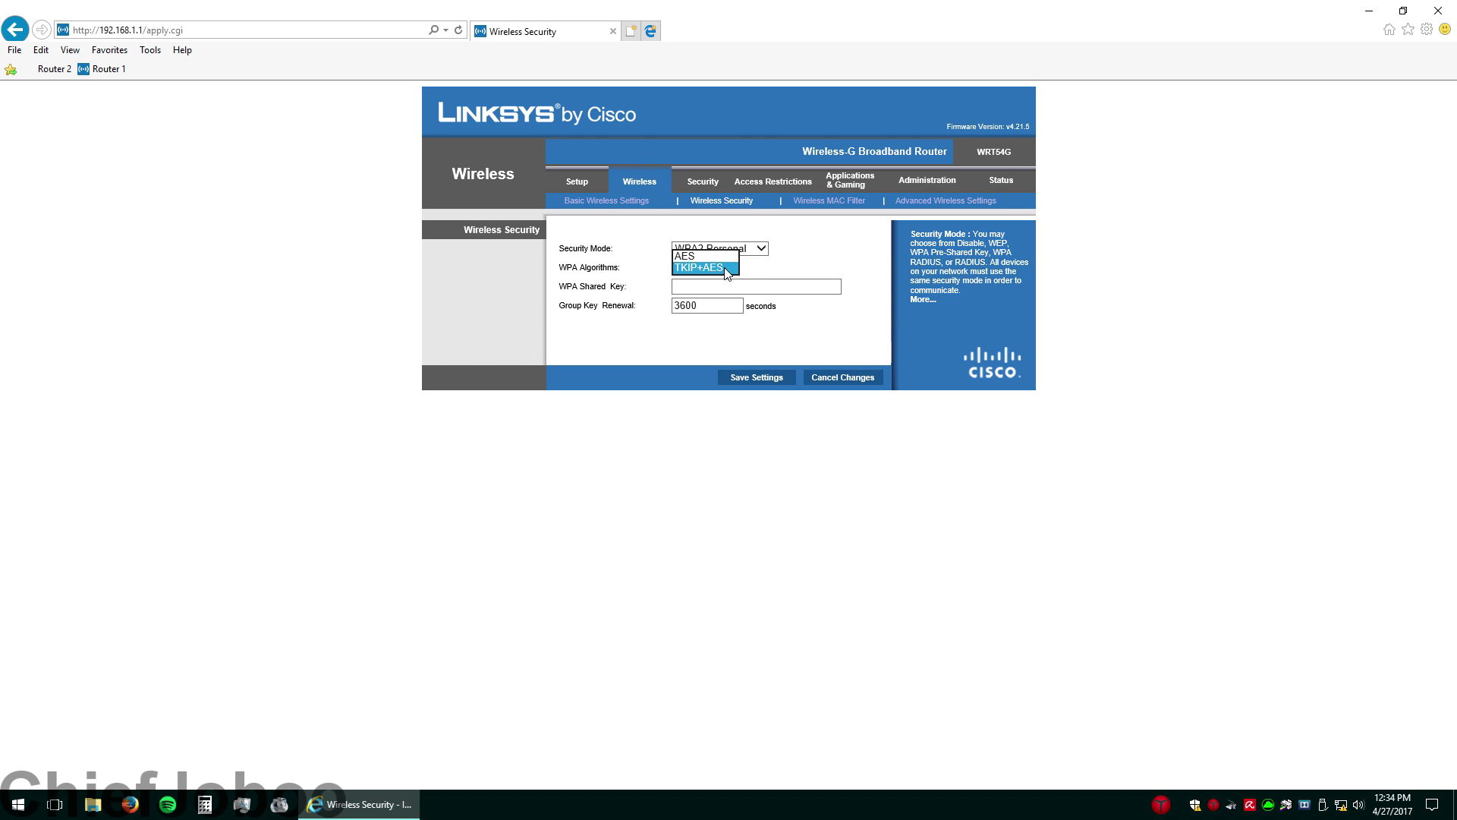
pyautogui.click(696, 282)
pyautogui.click(696, 284)
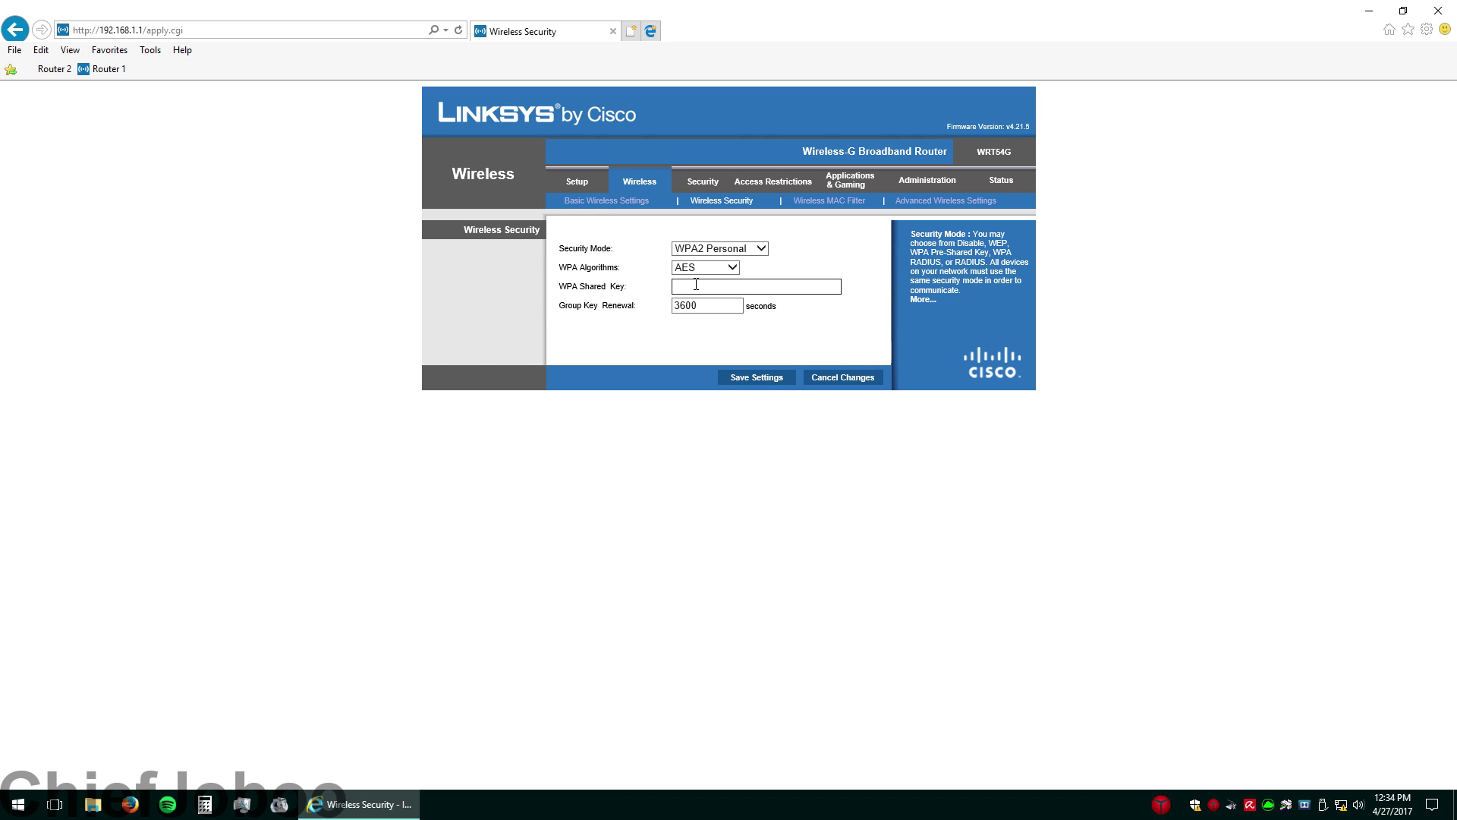
pyautogui.click(759, 386)
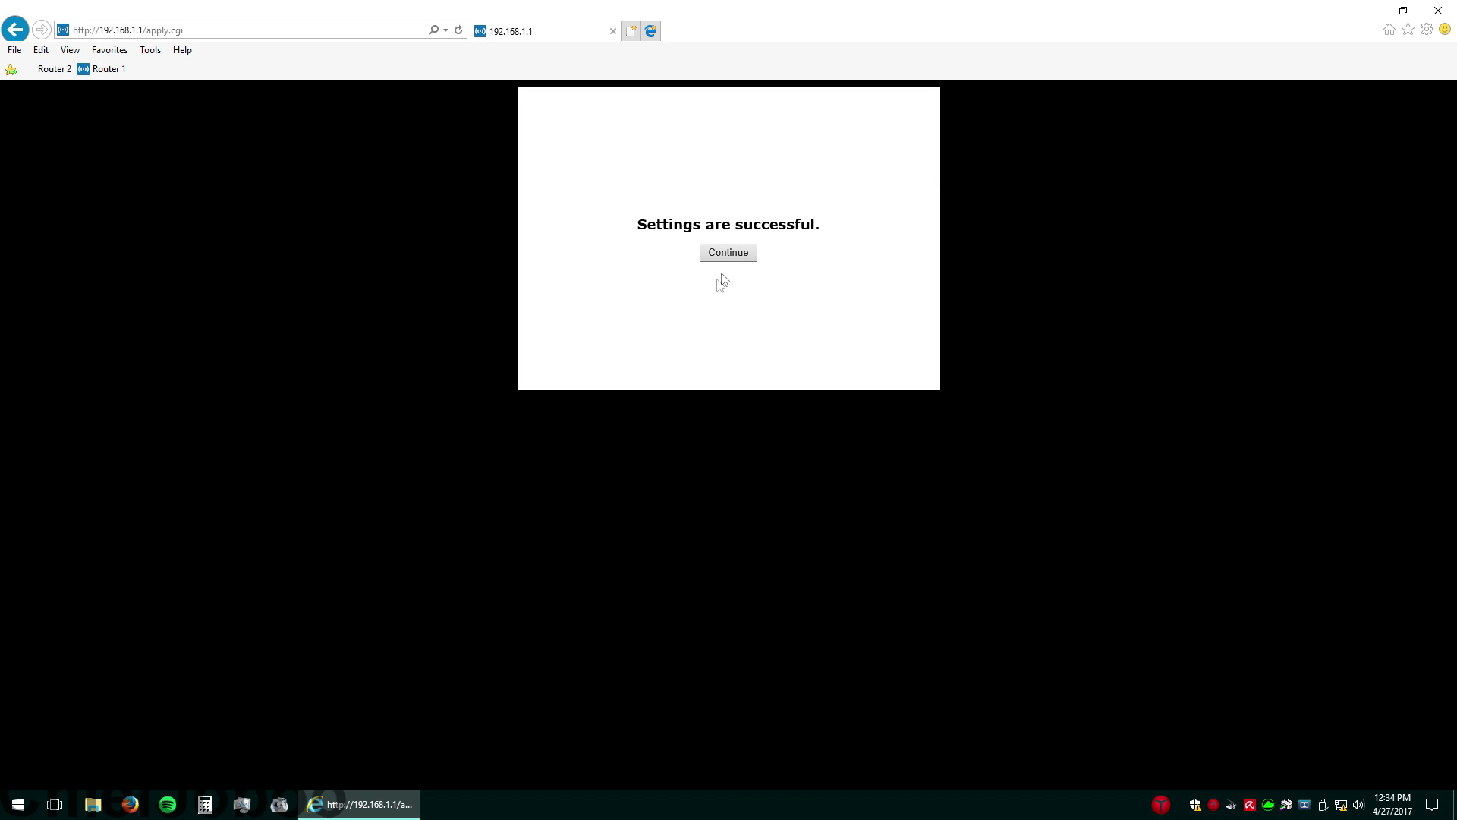
pyautogui.click(730, 257)
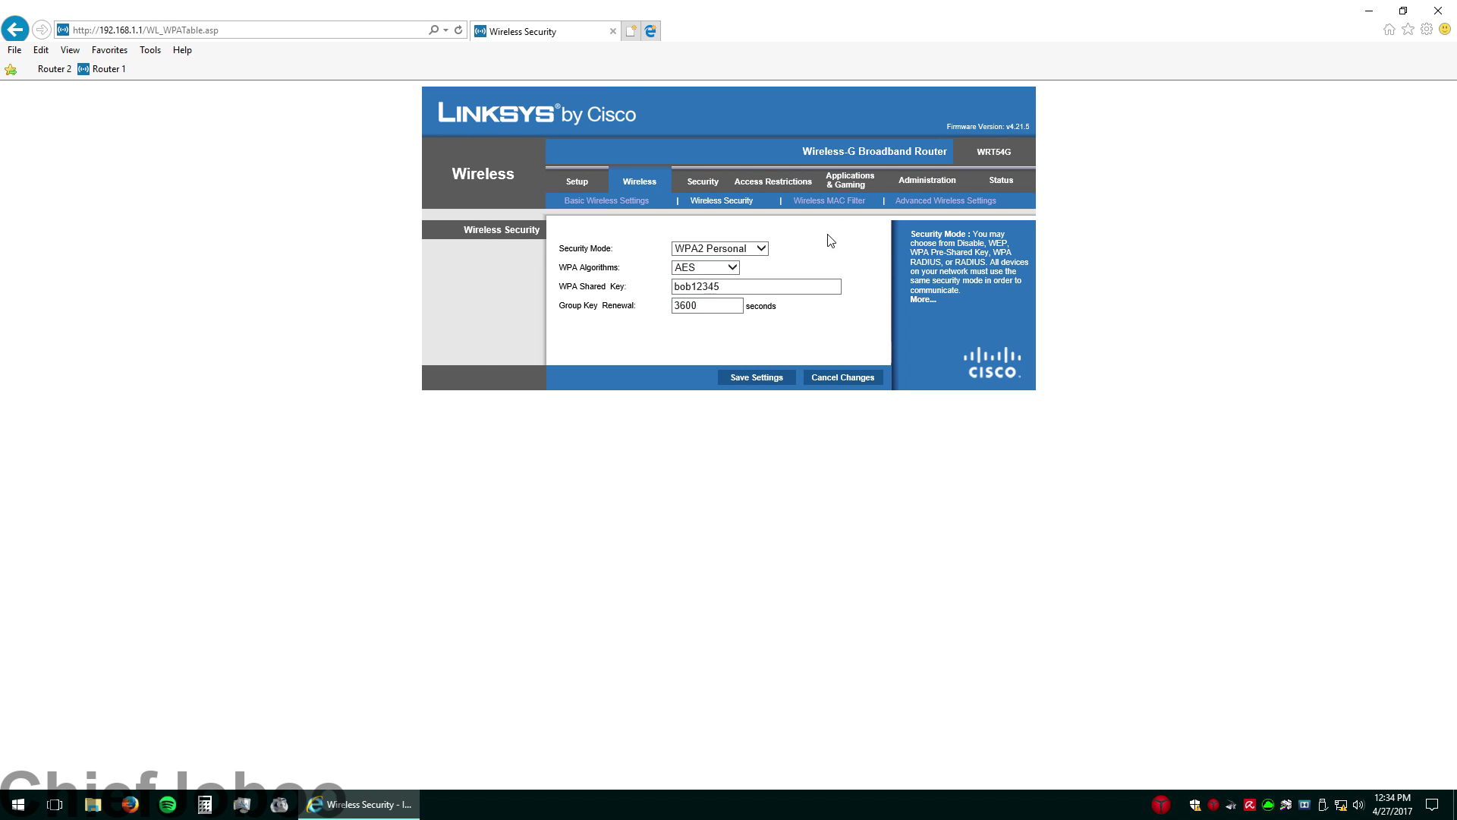
pyautogui.click(578, 182)
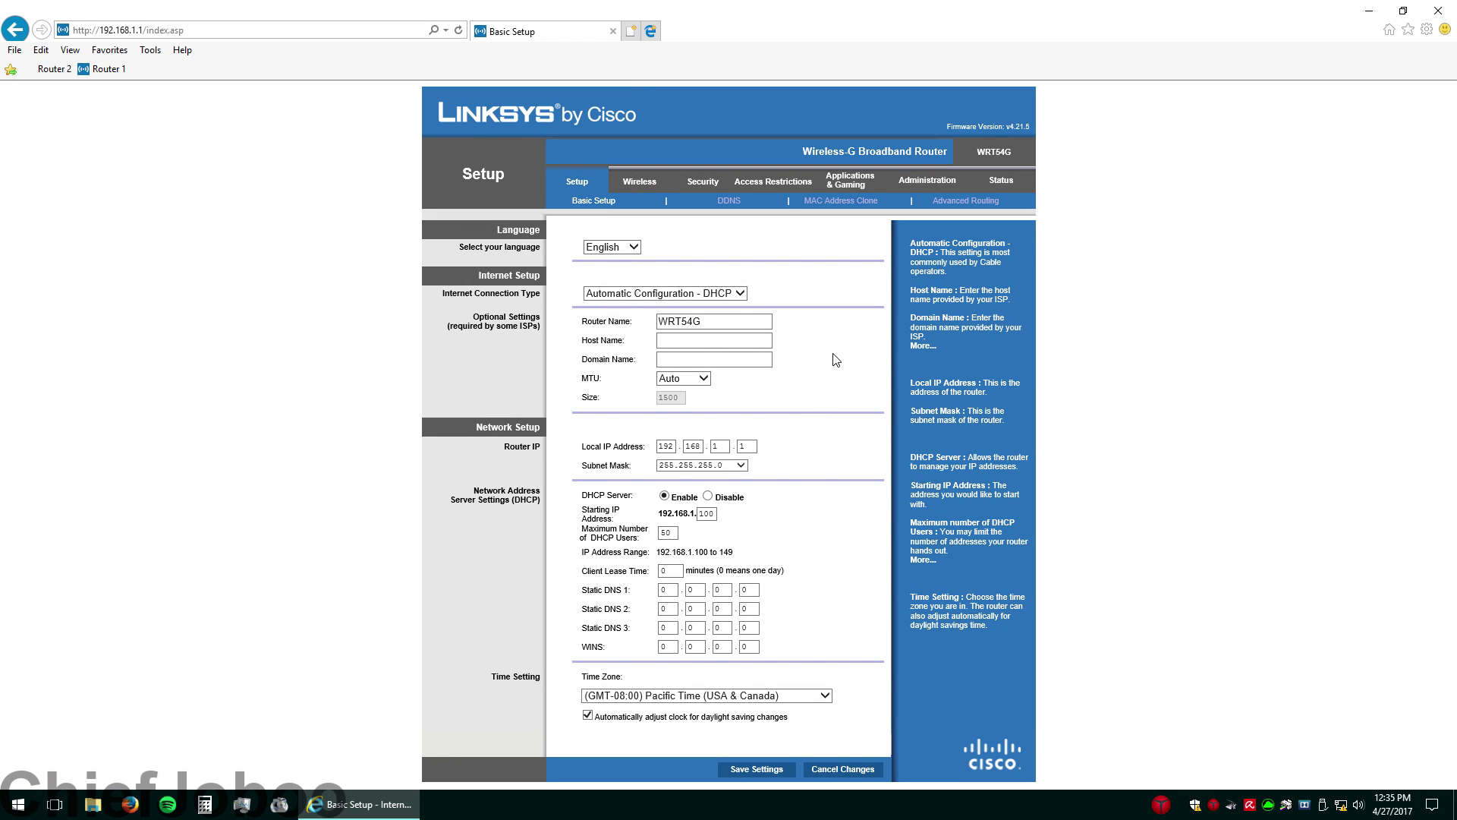
# Change the MTU from Auto to Manual with size 1492 and save it
pyautogui.click(704, 379)
pyautogui.click(822, 387)
pyautogui.click(704, 381)
pyautogui.click(787, 378)
pyautogui.click(704, 378)
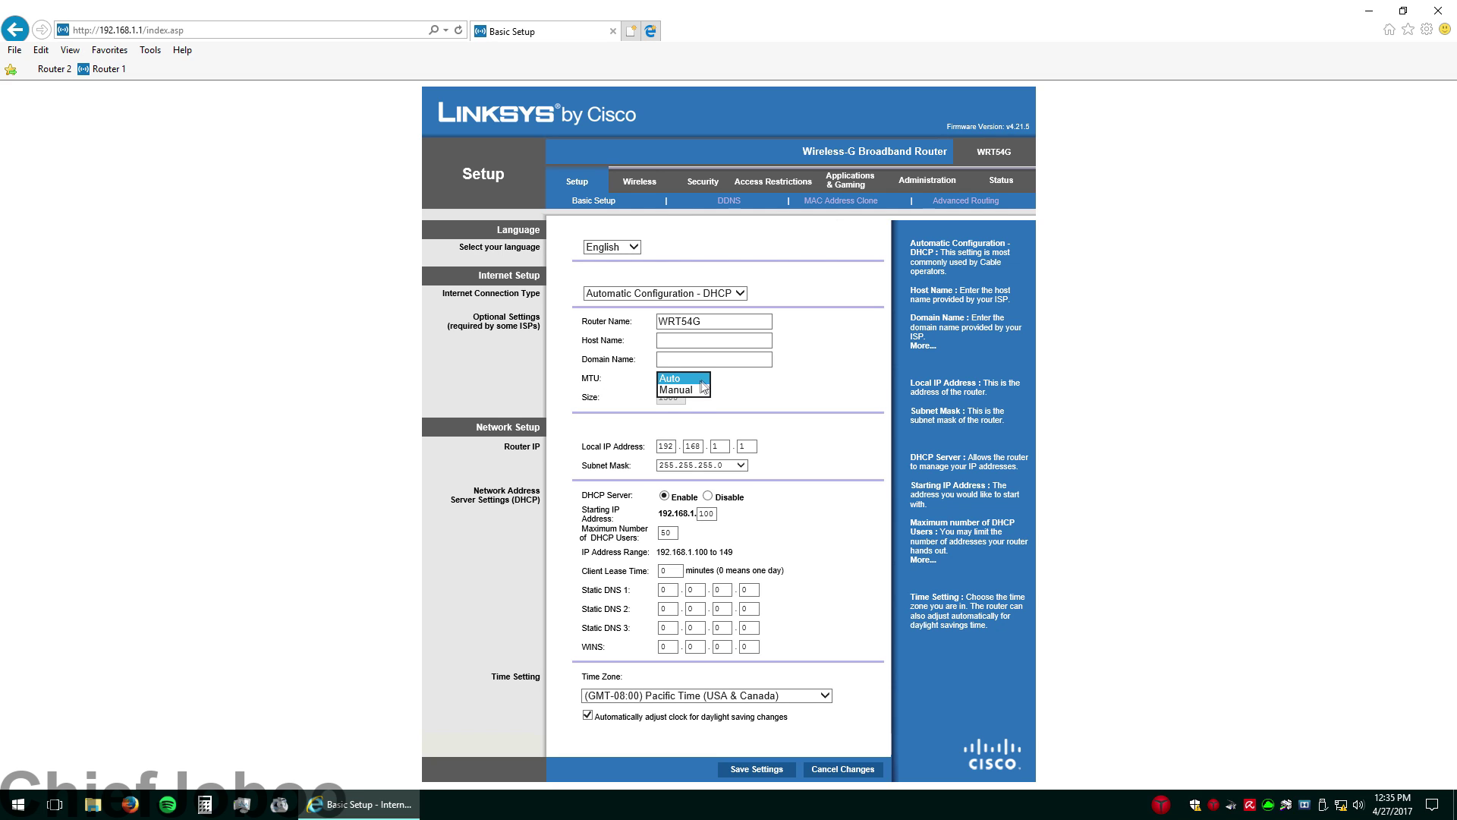
pyautogui.click(690, 391)
pyautogui.press('Tab')
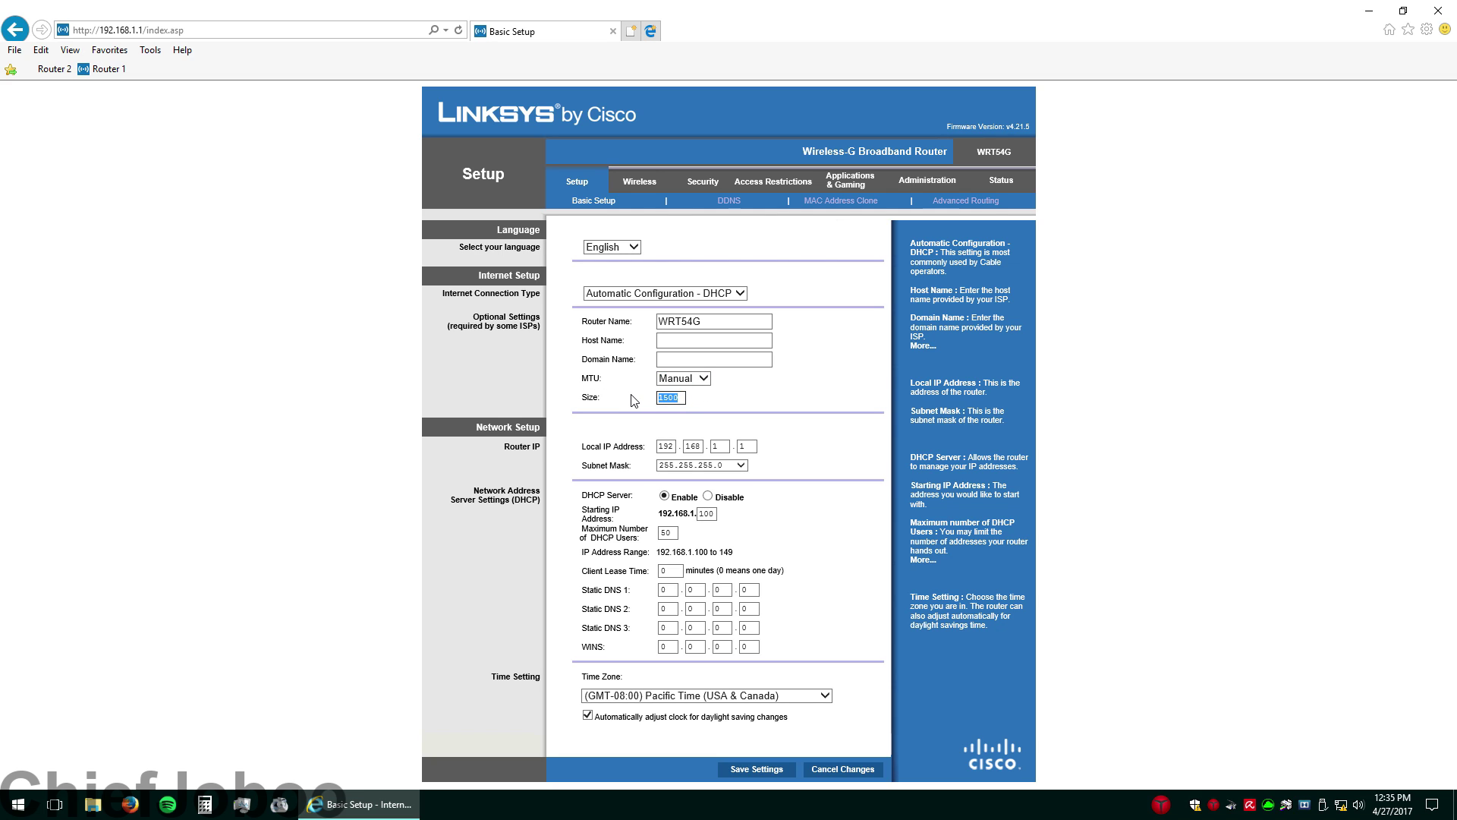
pyautogui.write('1492')
pyautogui.click(756, 769)
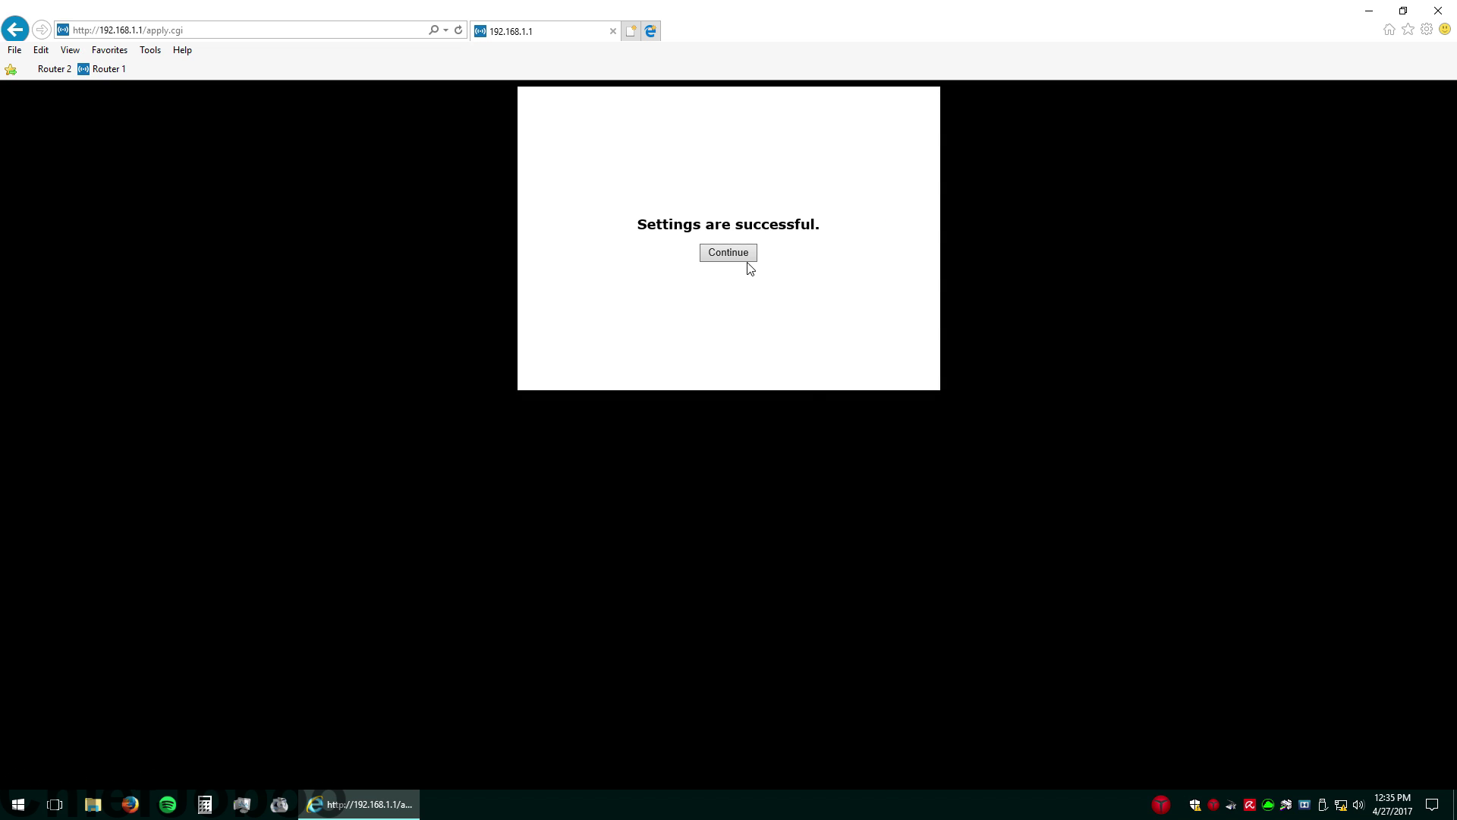
pyautogui.click(728, 253)
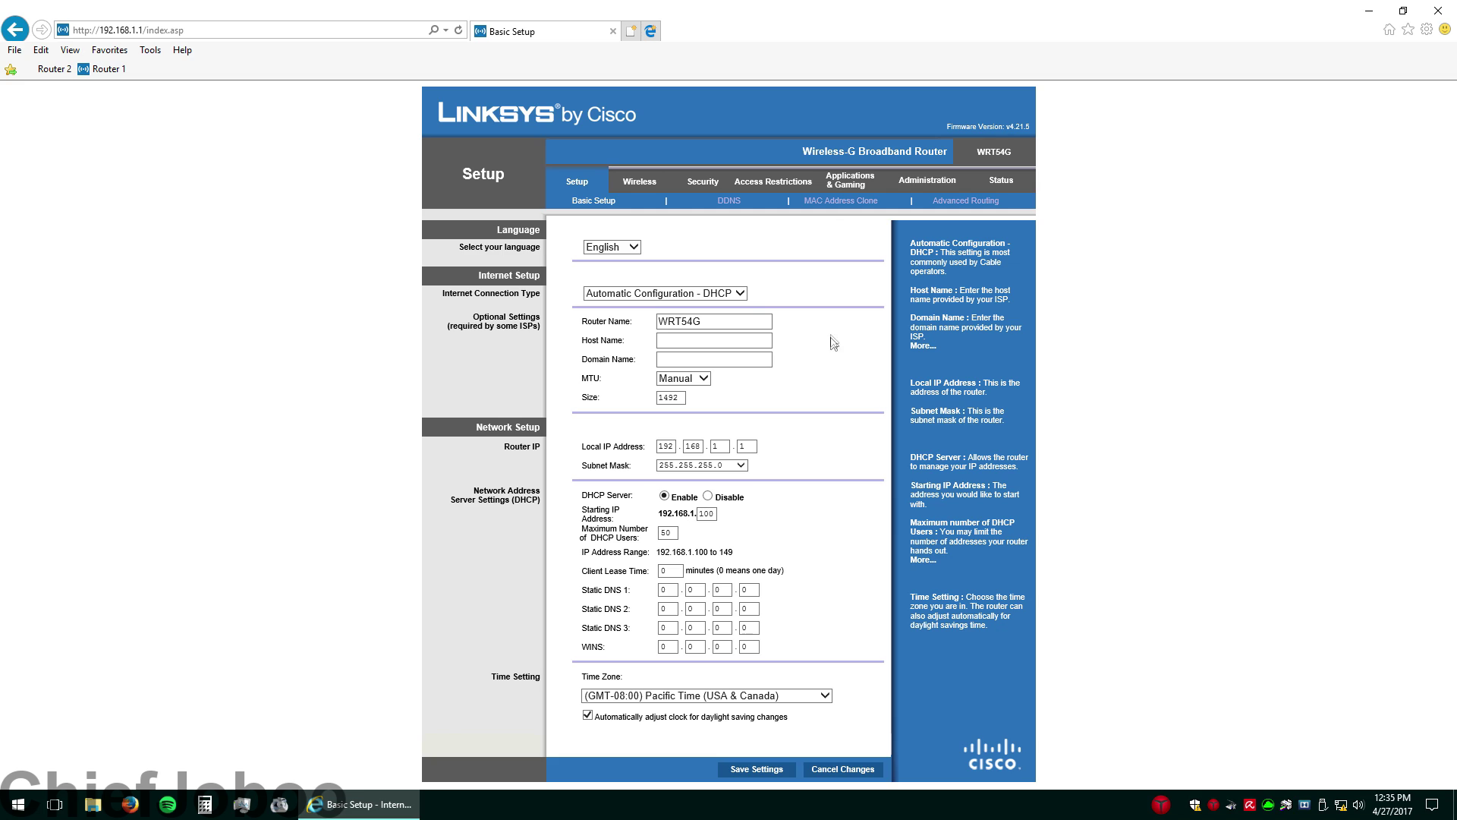
# On Advanced Routing, switch Operating Mode from Gateway to Router and save
pyautogui.click(953, 204)
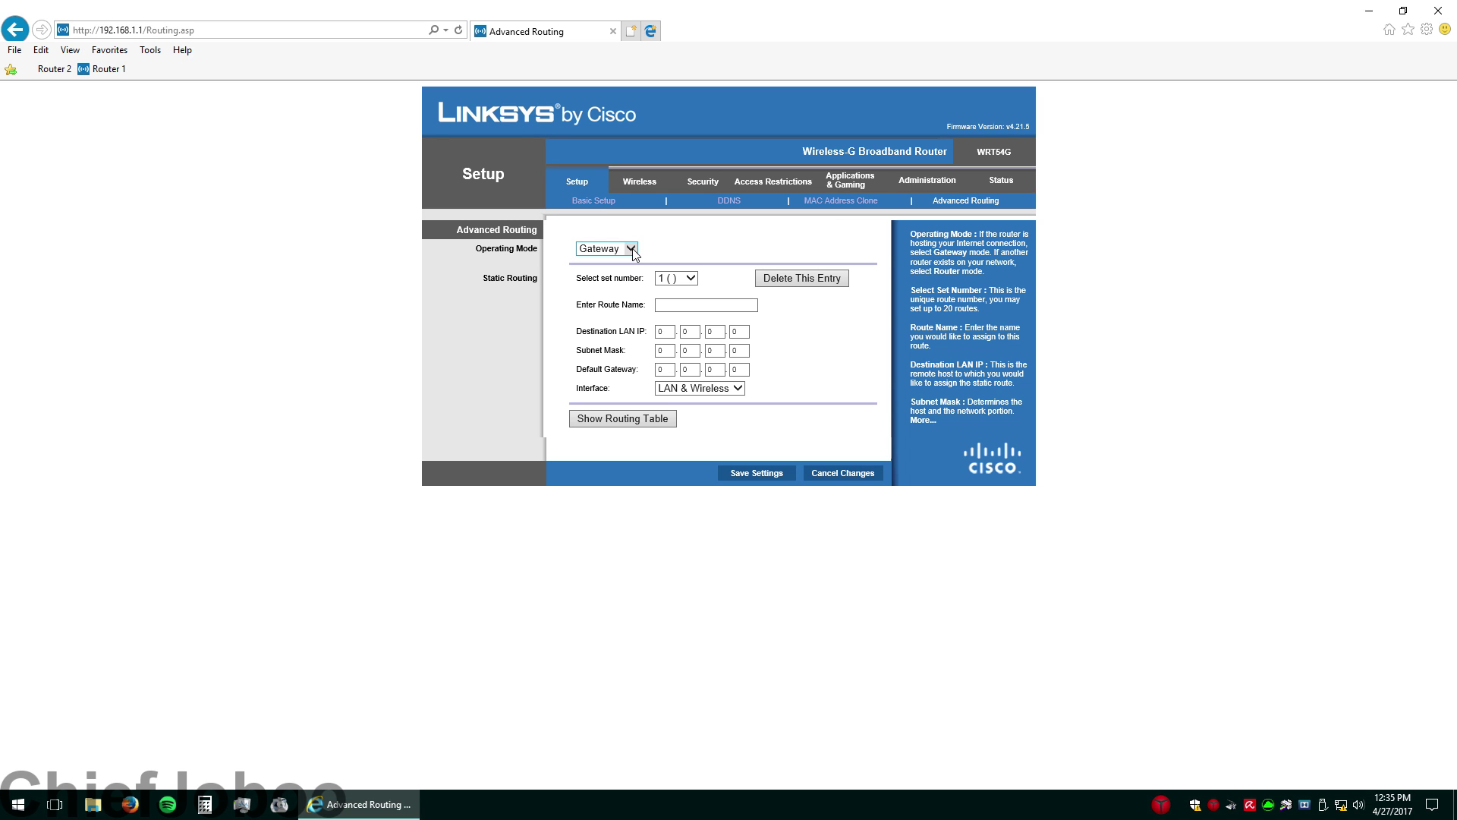
pyautogui.click(631, 249)
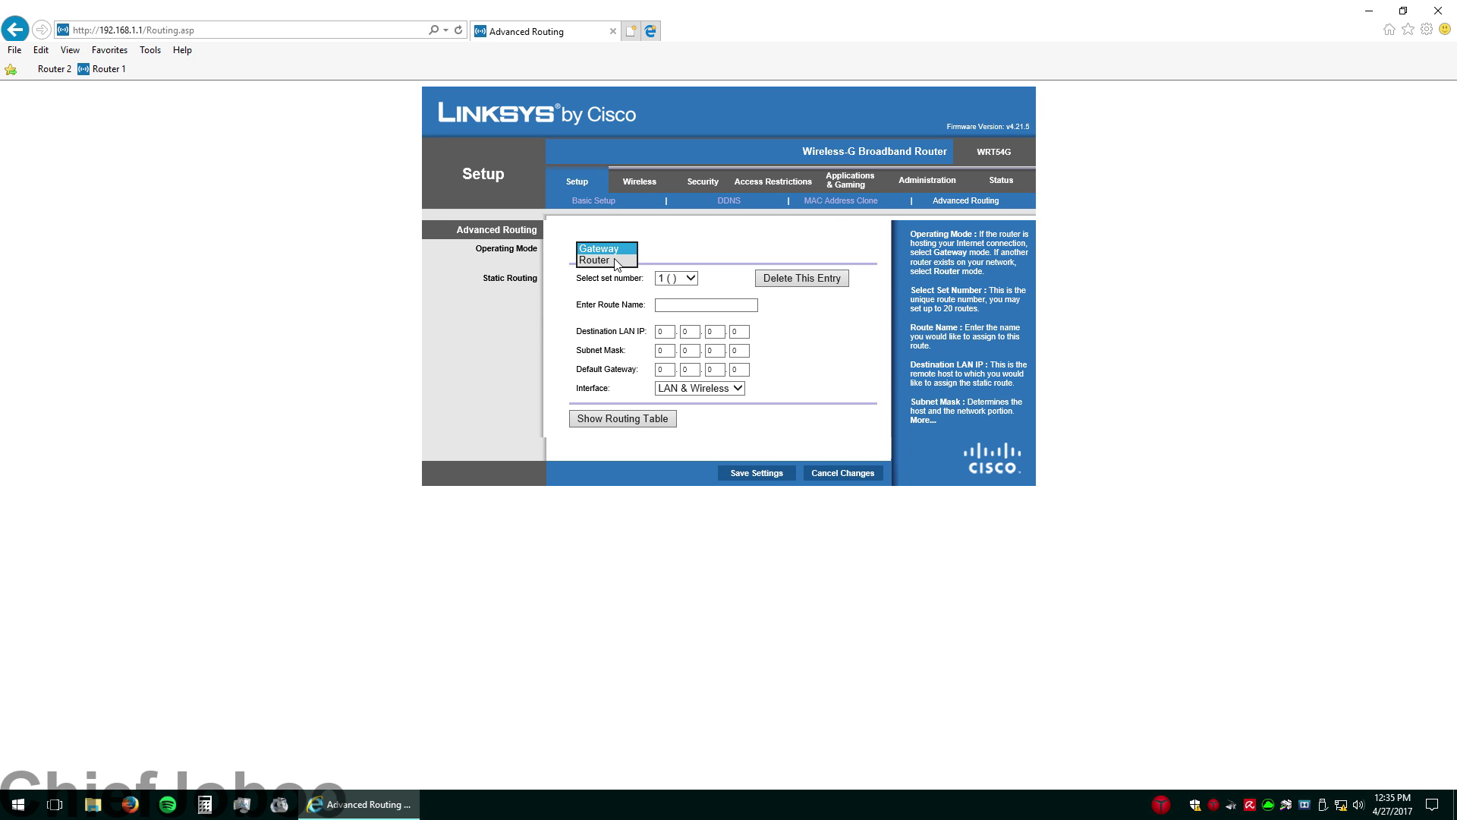
pyautogui.click(615, 260)
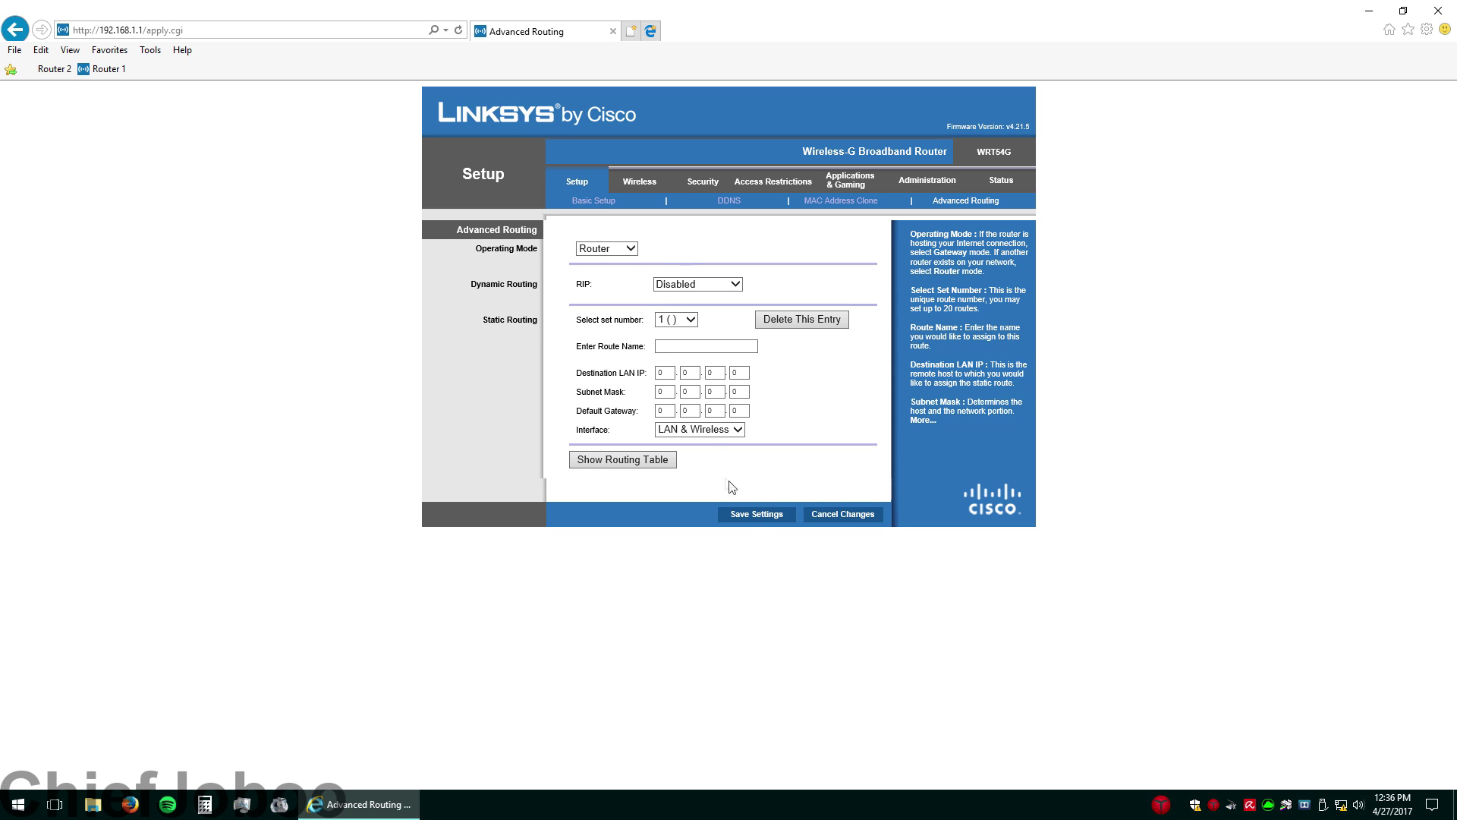
pyautogui.click(757, 515)
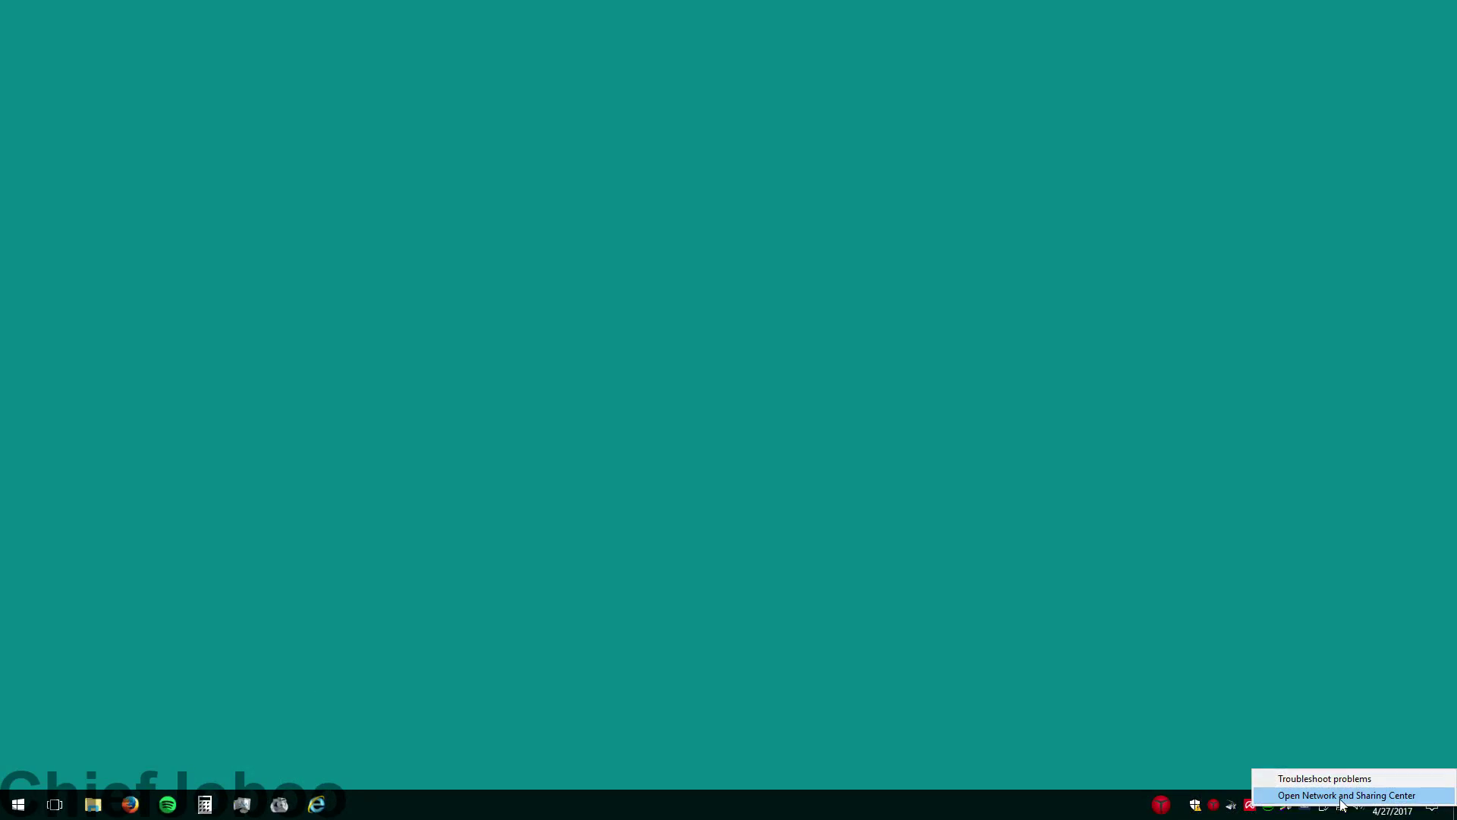
# Enable the Wi-Fi adapter again from the Network Connections list
pyautogui.click(1339, 796)
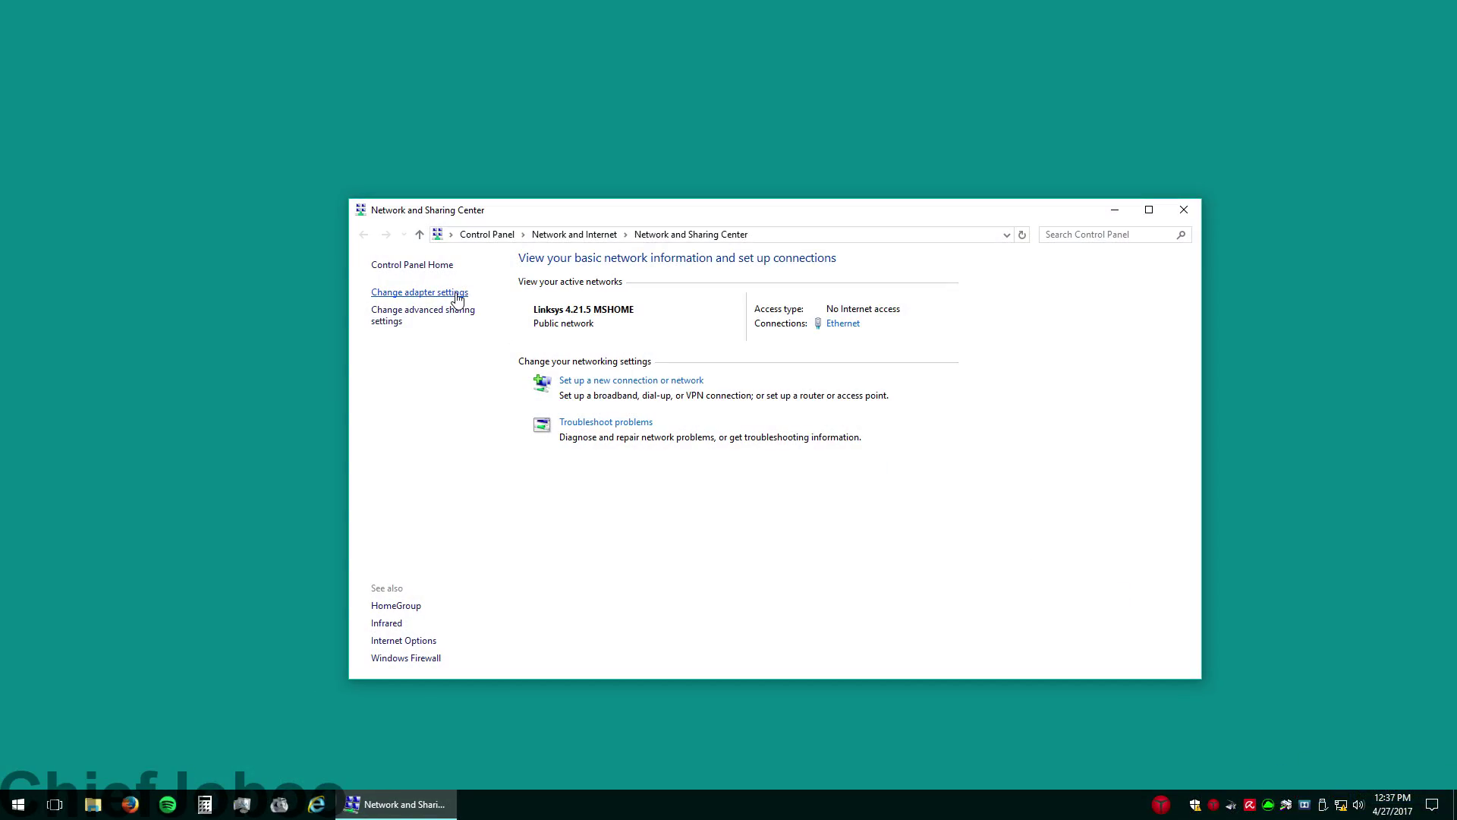
pyautogui.click(454, 295)
pyautogui.click(650, 322)
pyautogui.rightClick(649, 325)
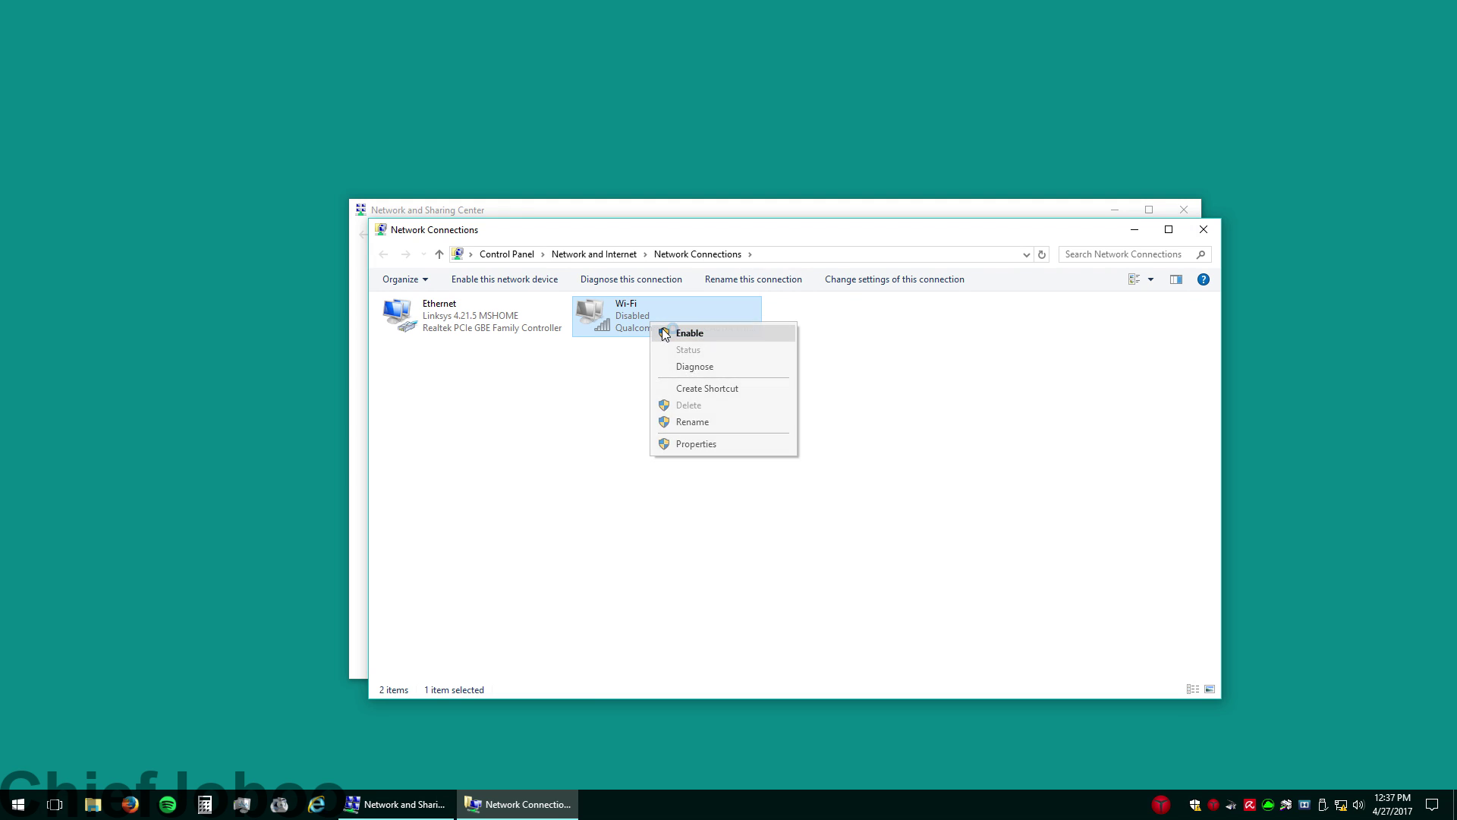
pyautogui.click(671, 332)
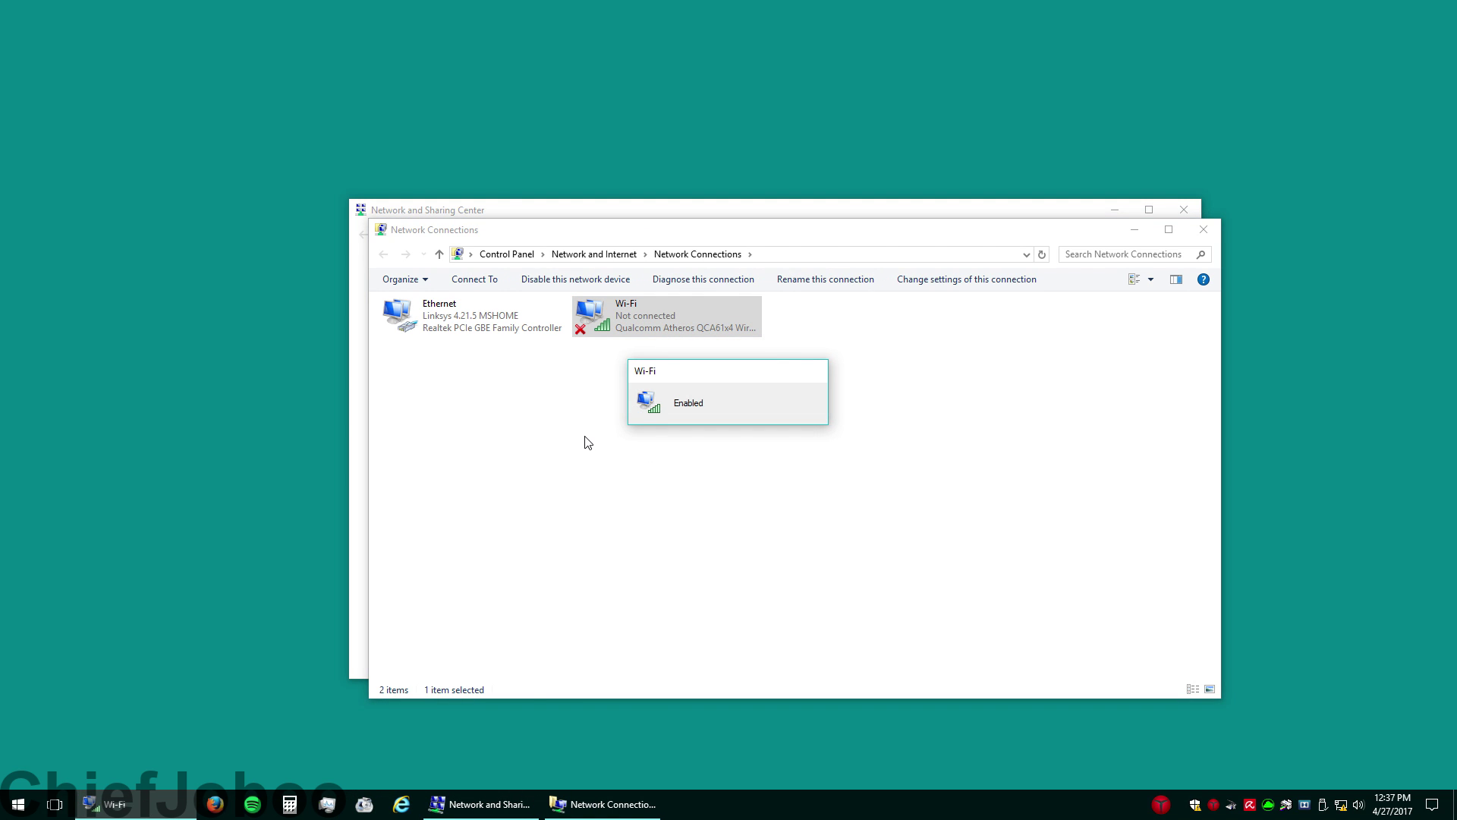
# Join the Linksys Test 0001 Wi-Fi network by submitting its security key in the tray flyout
pyautogui.click(1203, 230)
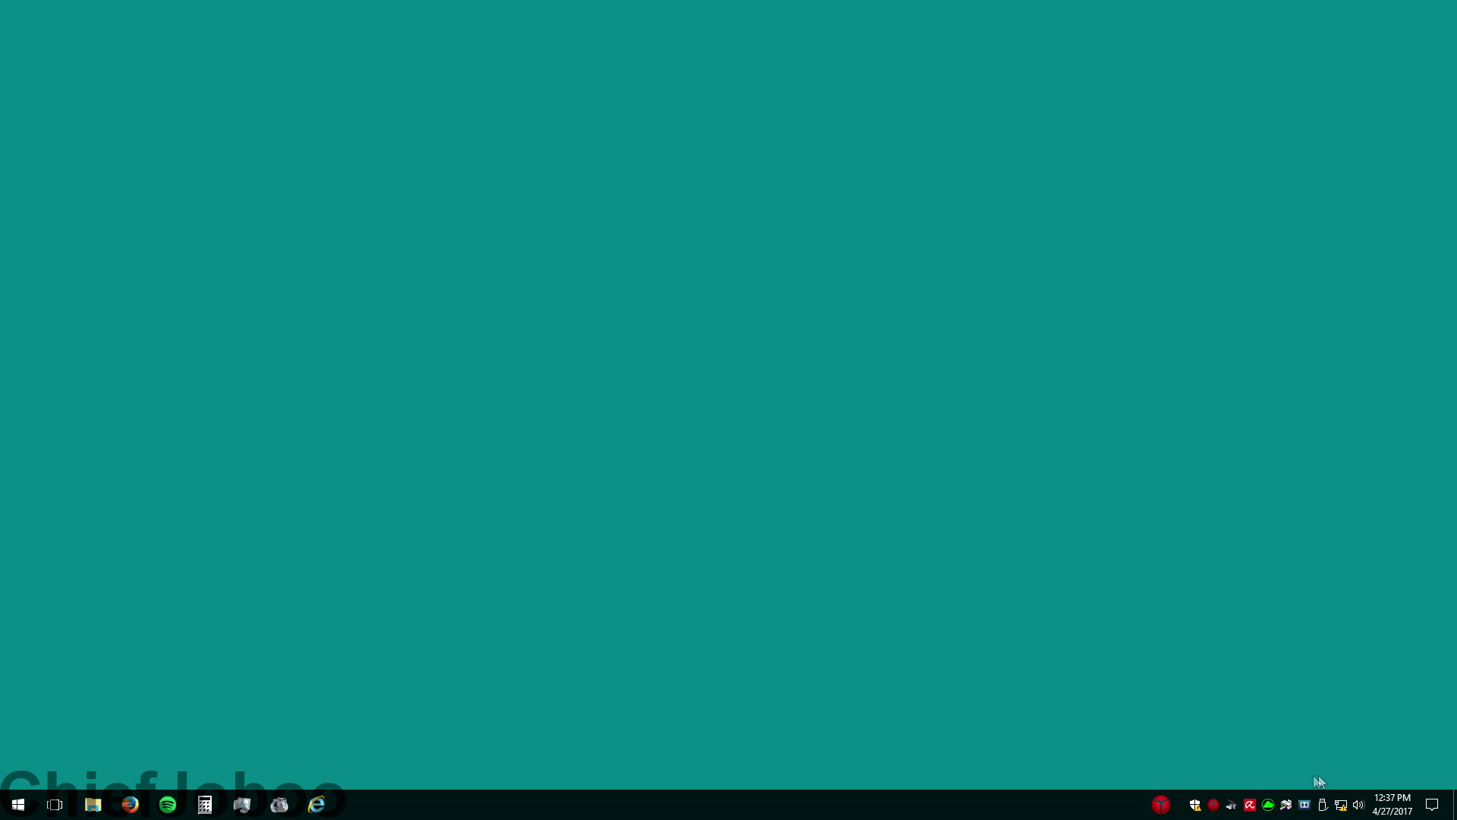
pyautogui.click(1343, 805)
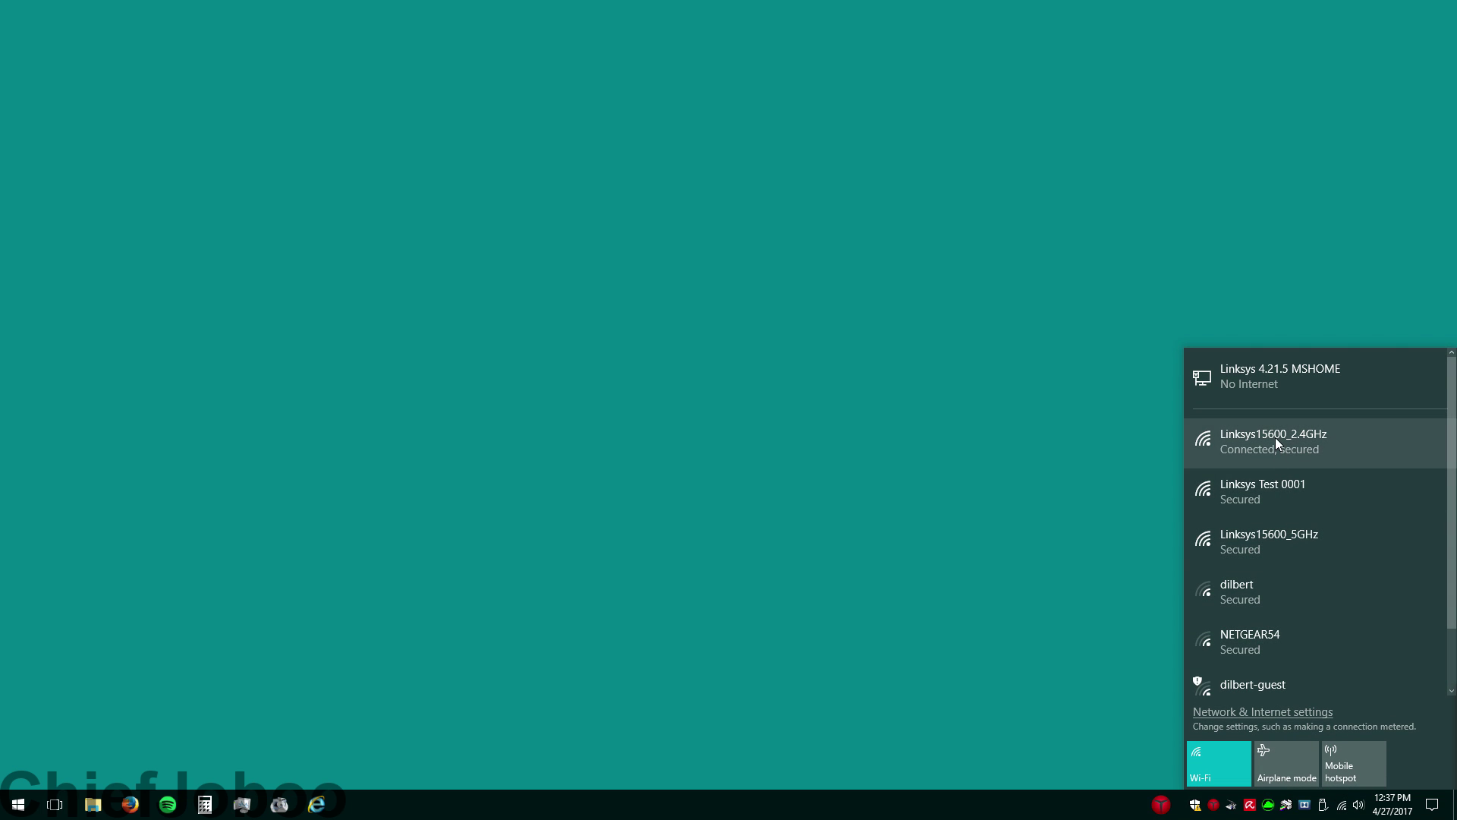
pyautogui.click(1256, 493)
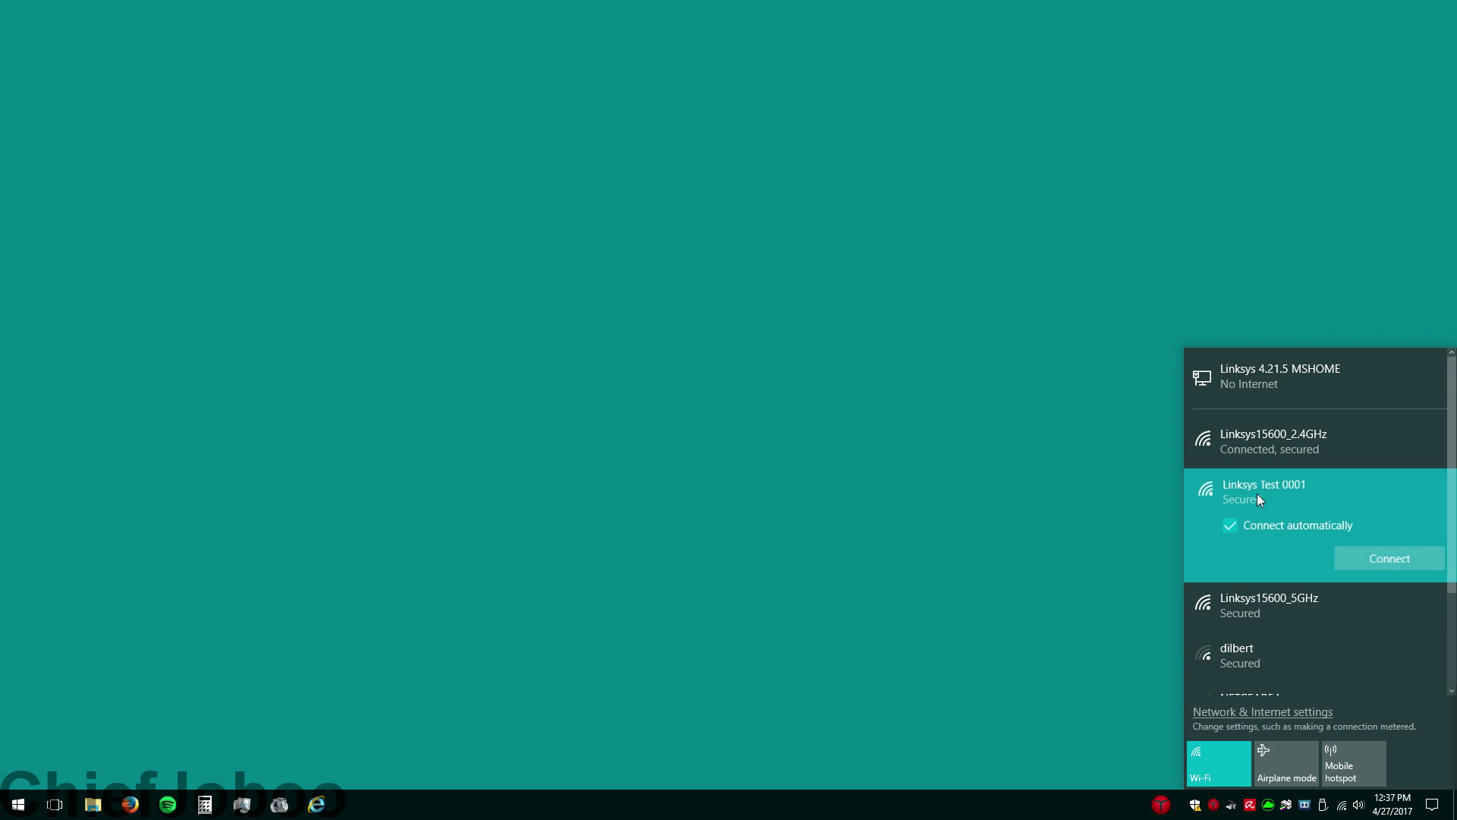
pyautogui.click(1367, 560)
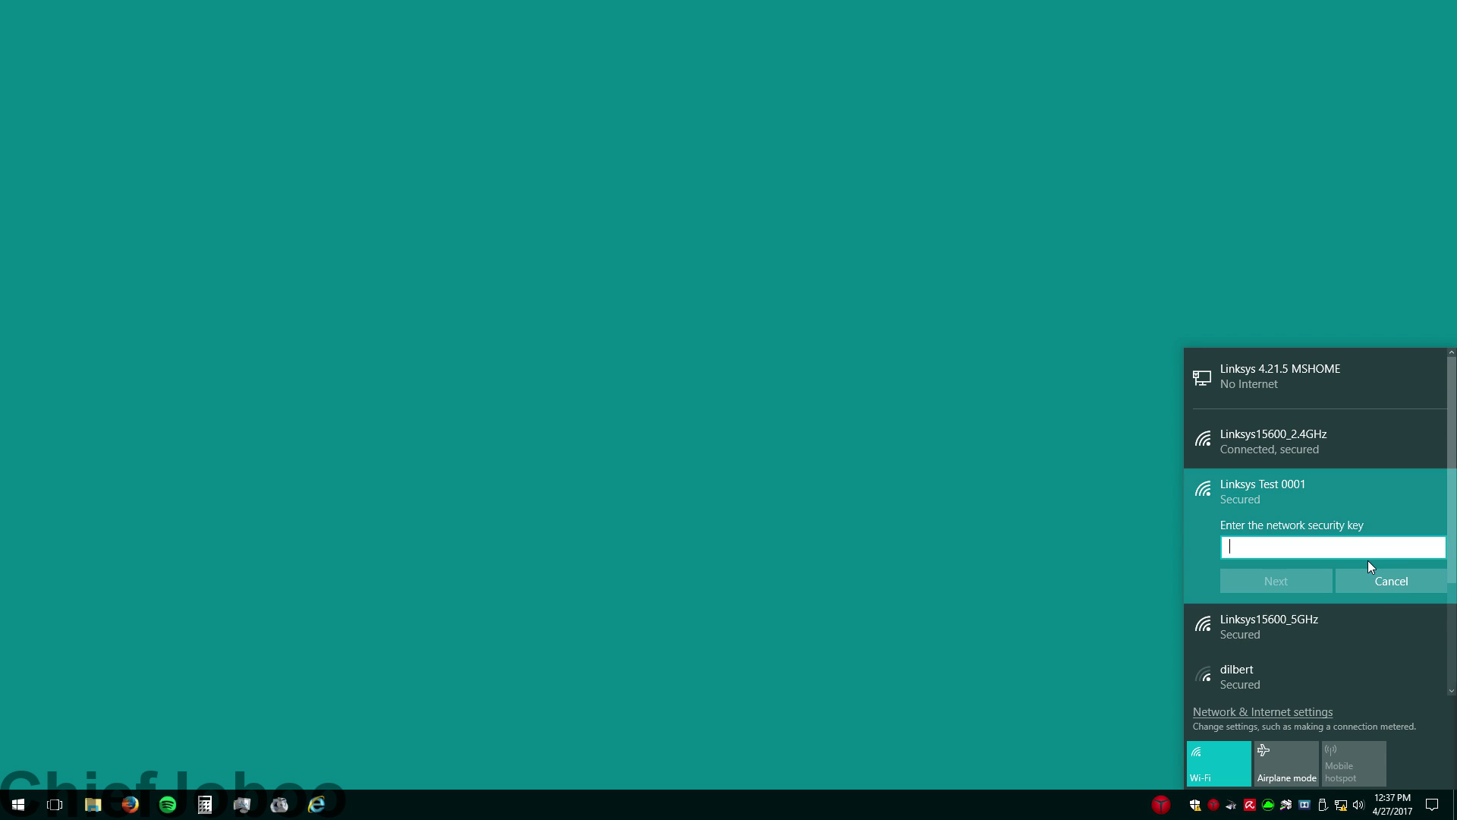
pyautogui.write('********')
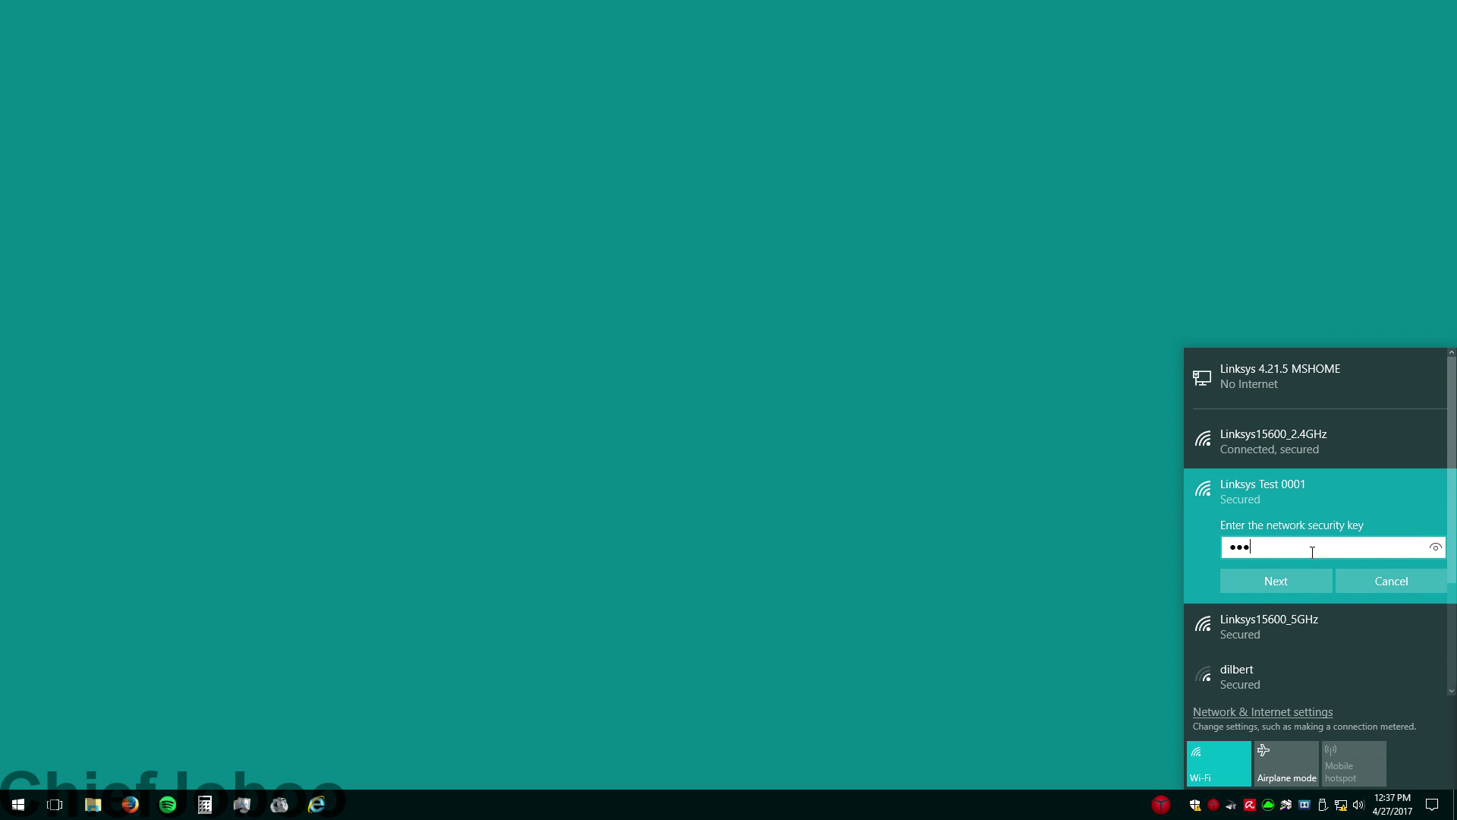
pyautogui.press('Return')
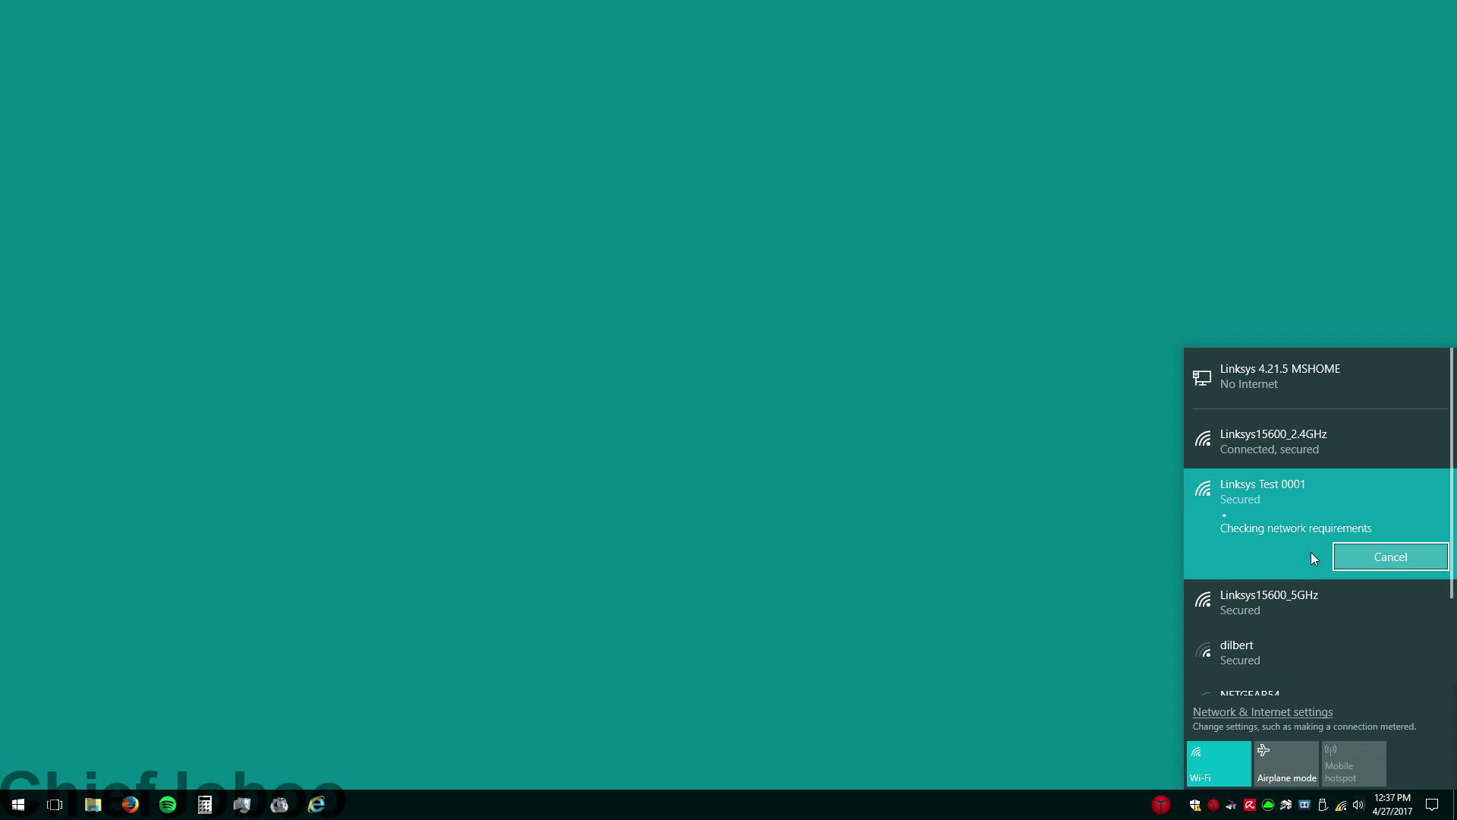
pyautogui.click(593, 635)
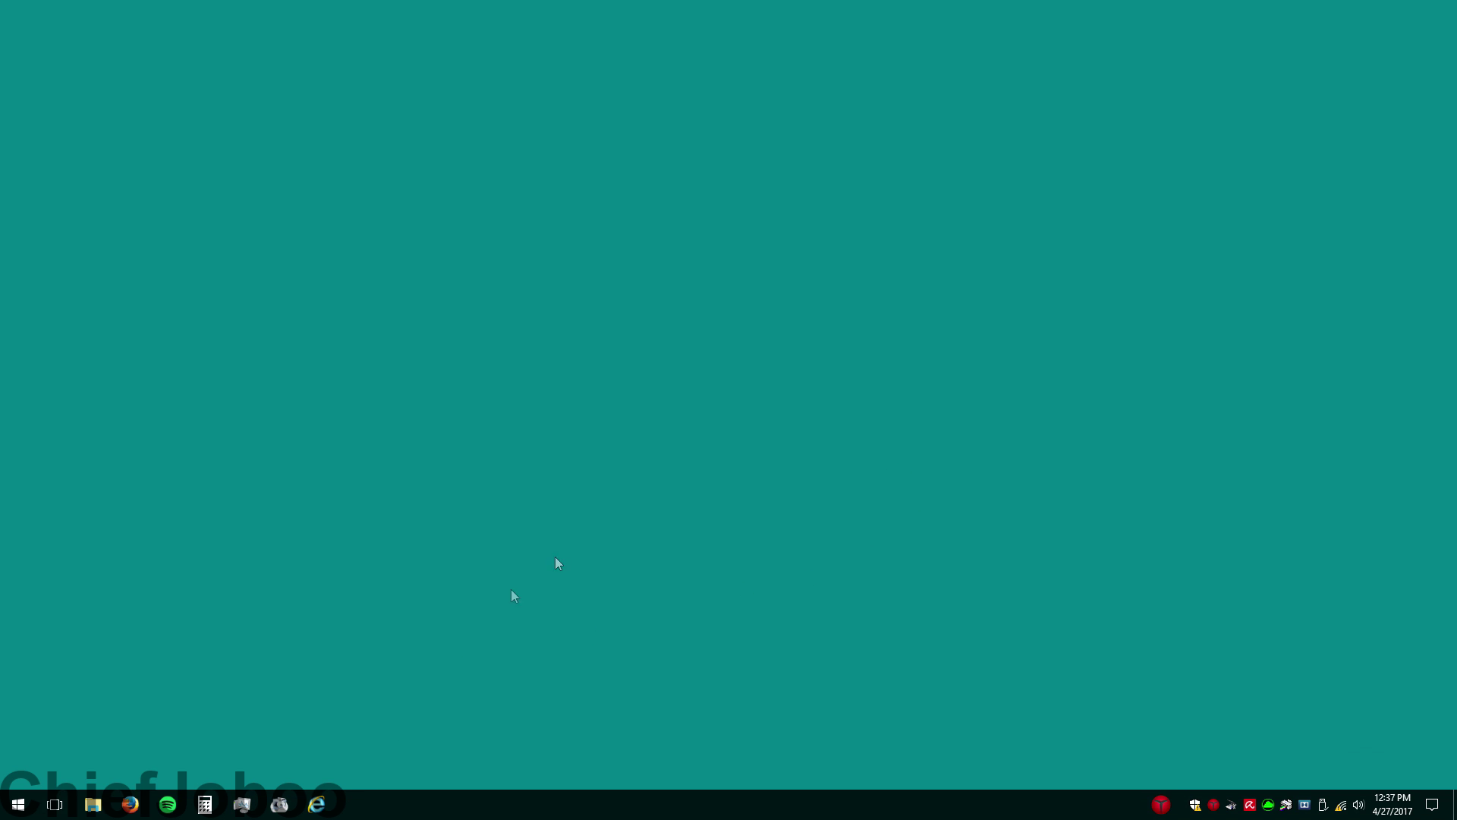
# Reopen the router via the Router 1 favorite, log in with the admin password, and return to Basic Setup
pyautogui.click(316, 804)
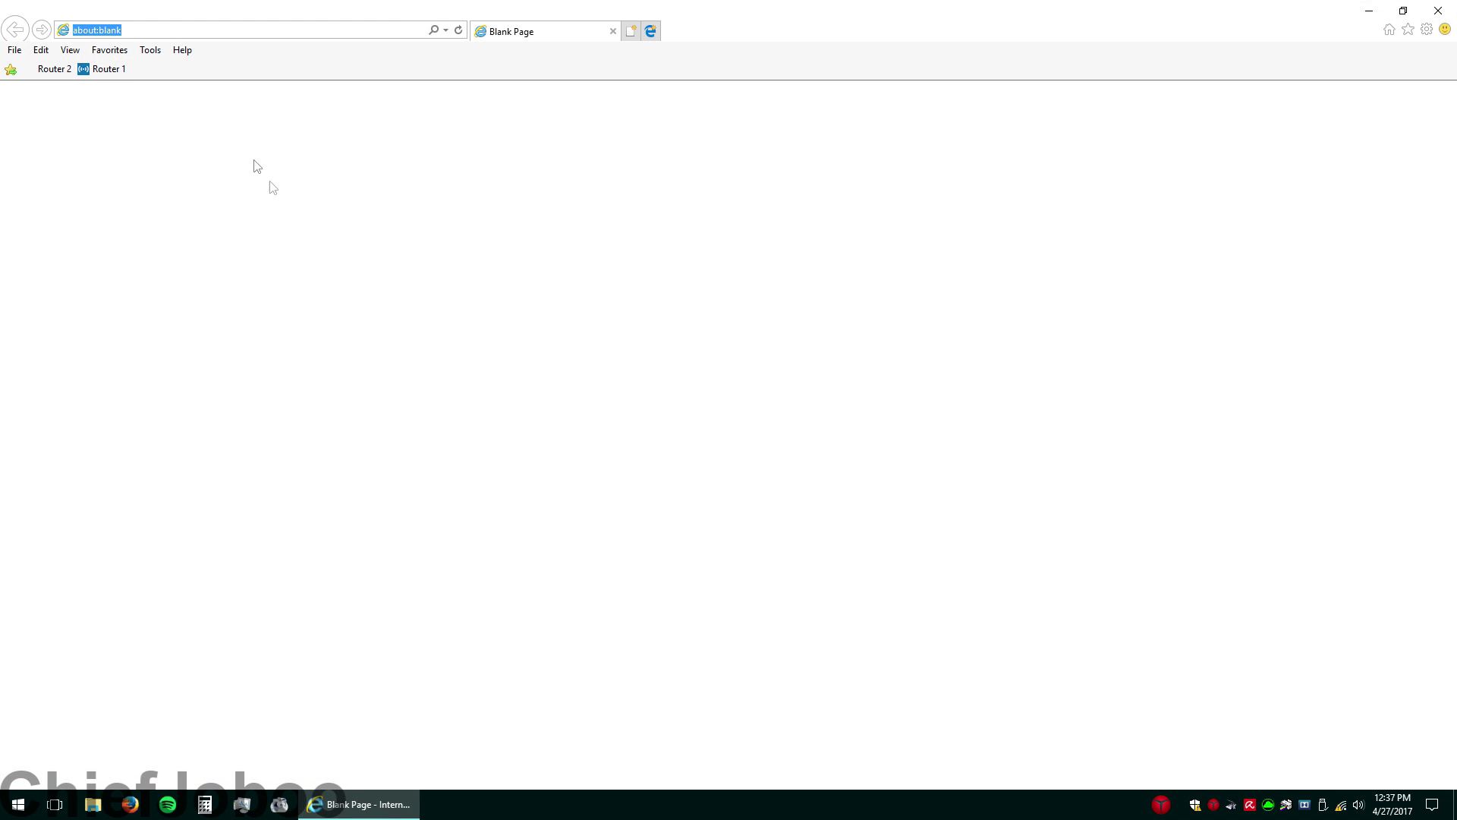
pyautogui.click(112, 69)
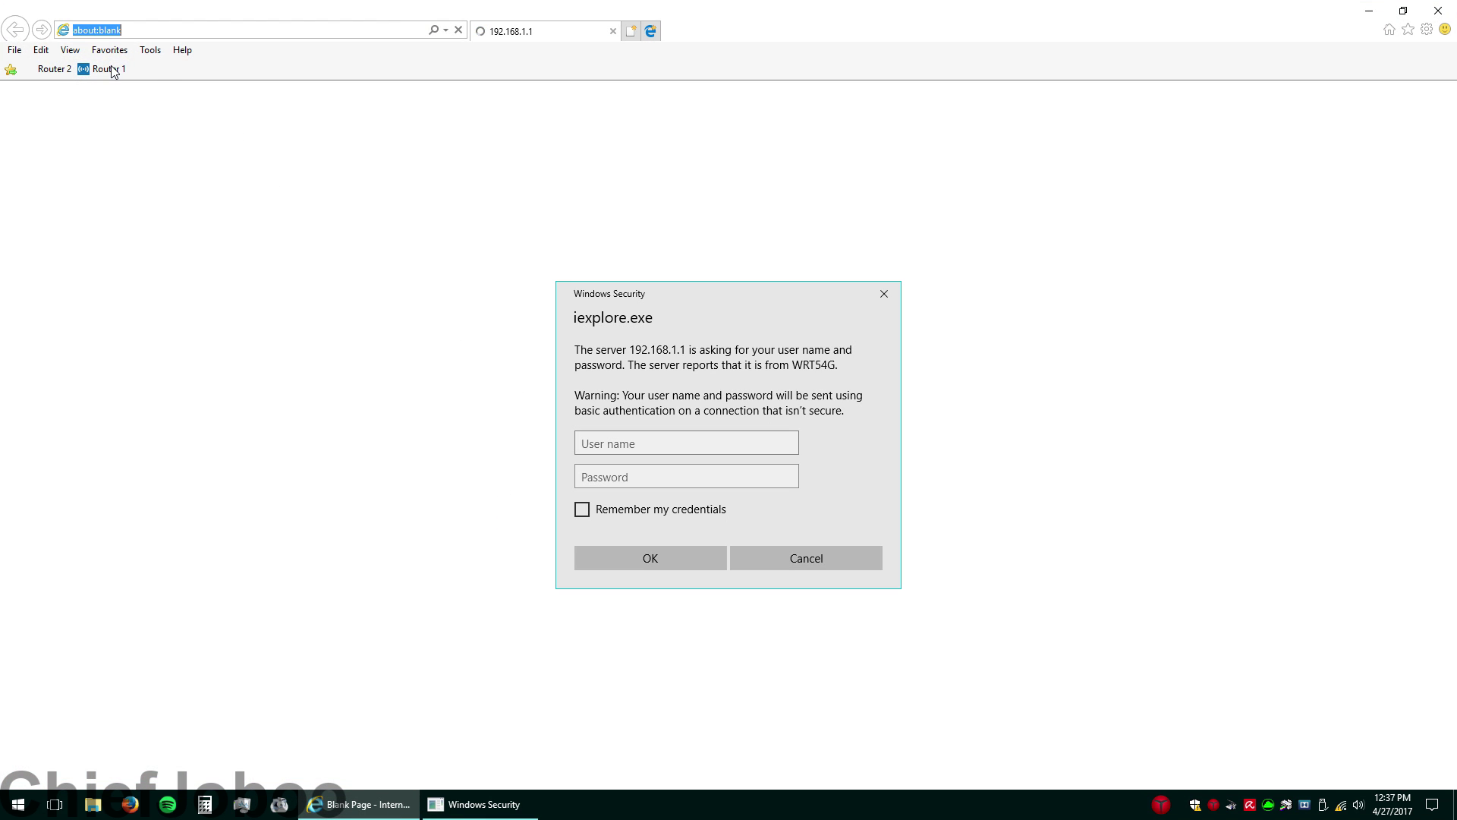
pyautogui.click(652, 476)
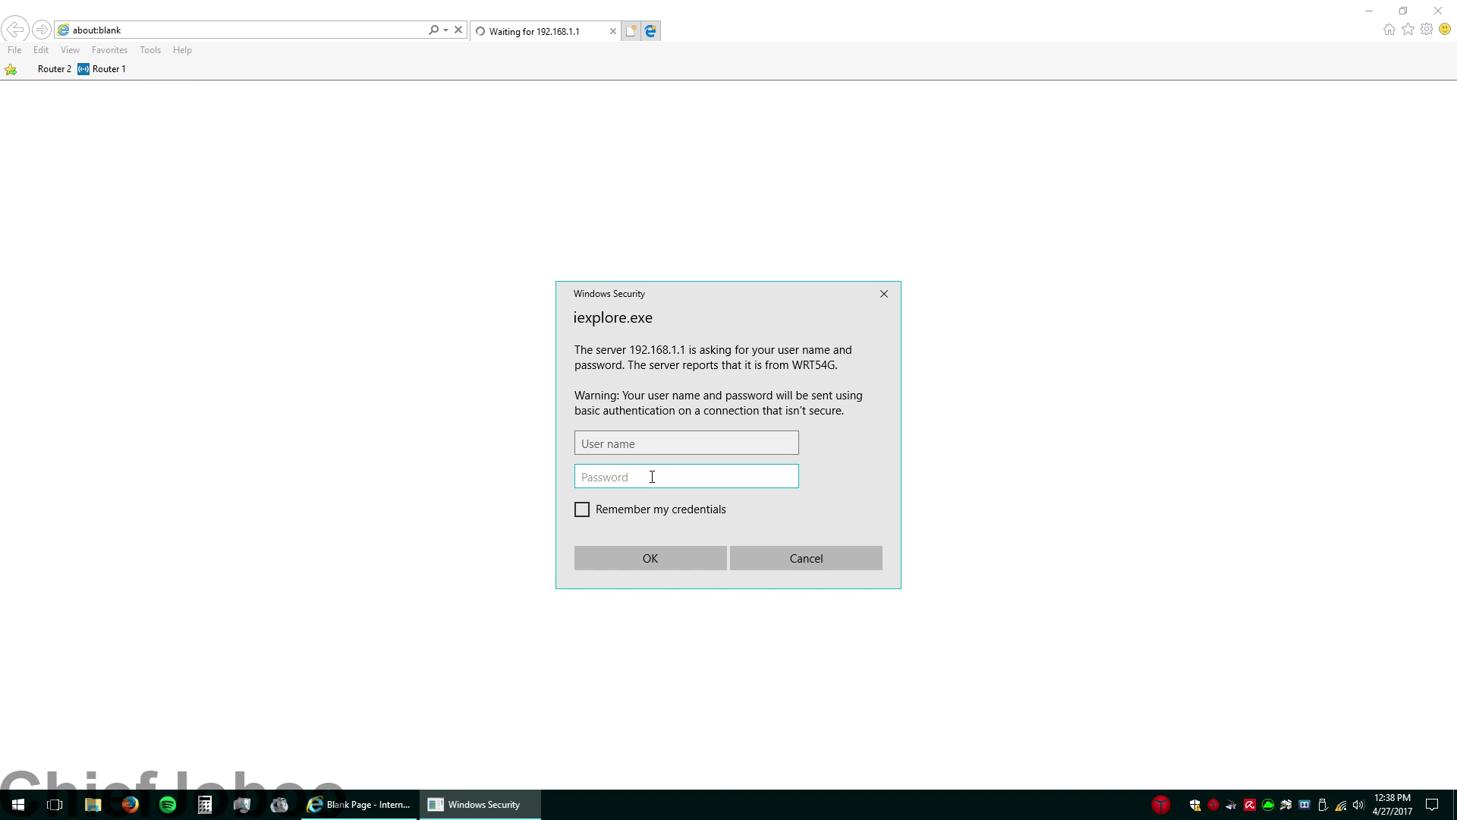
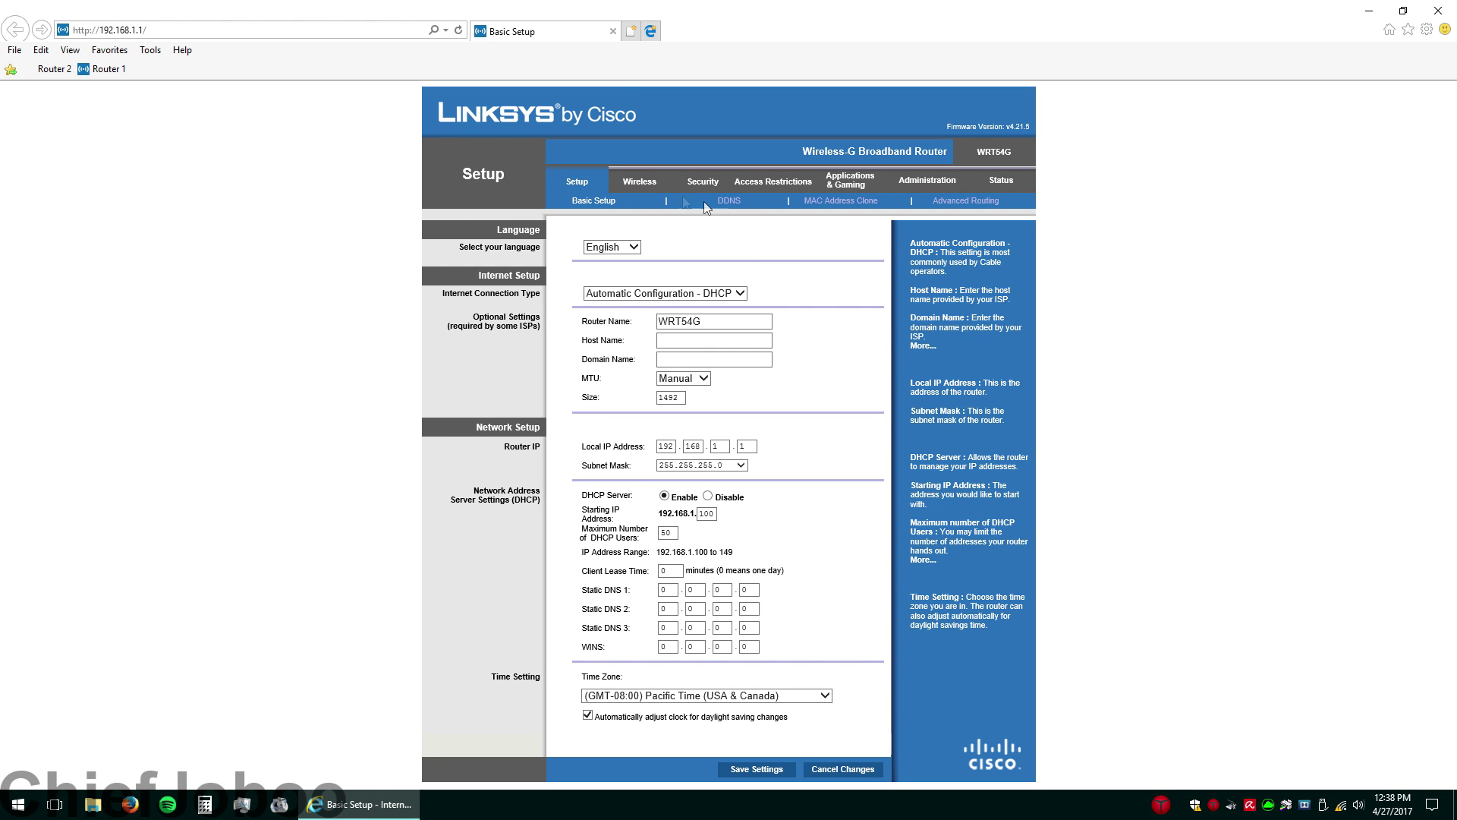
pyautogui.click(941, 180)
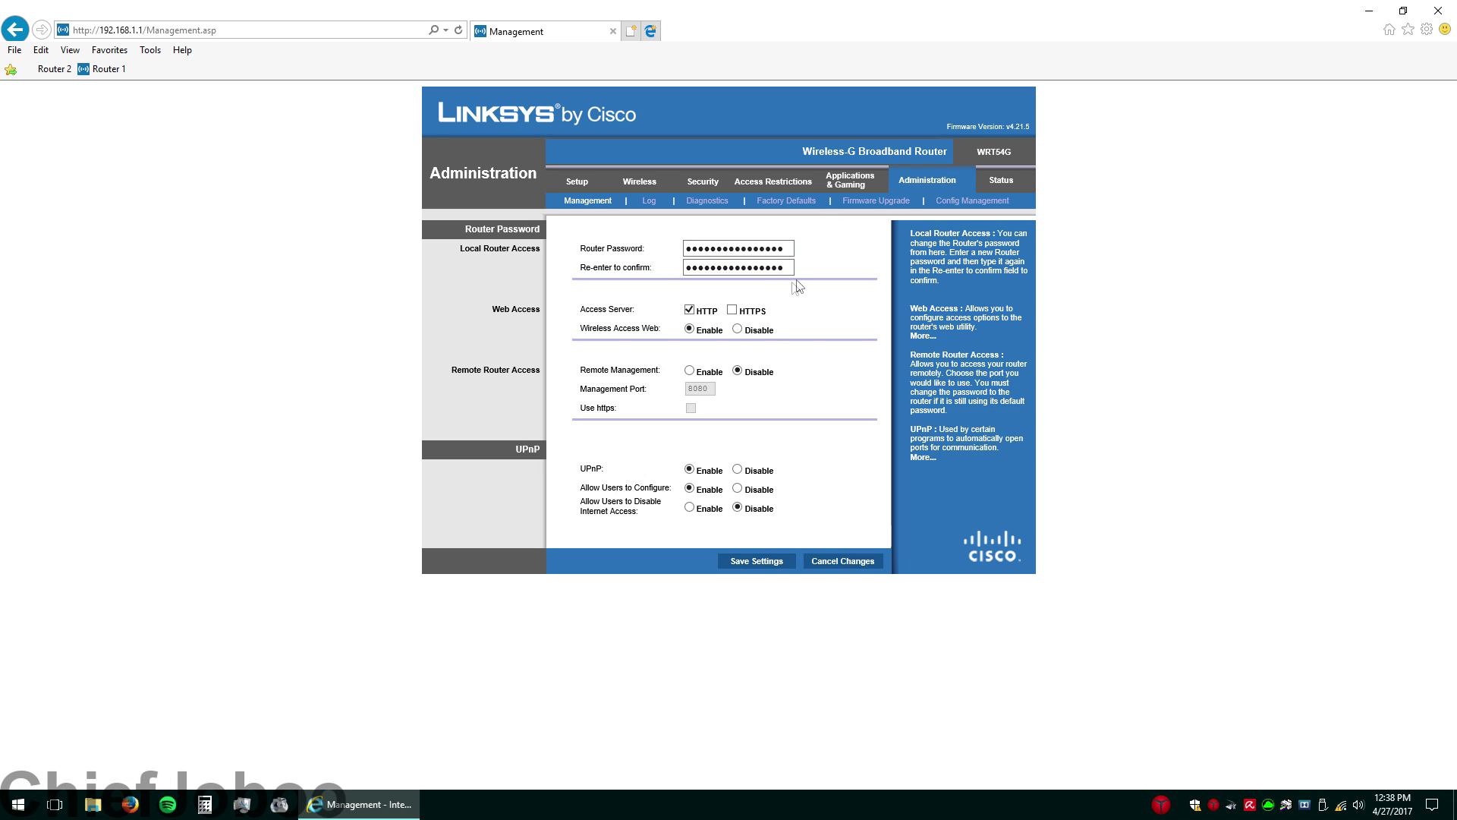
pyautogui.click(768, 248)
pyautogui.click(577, 183)
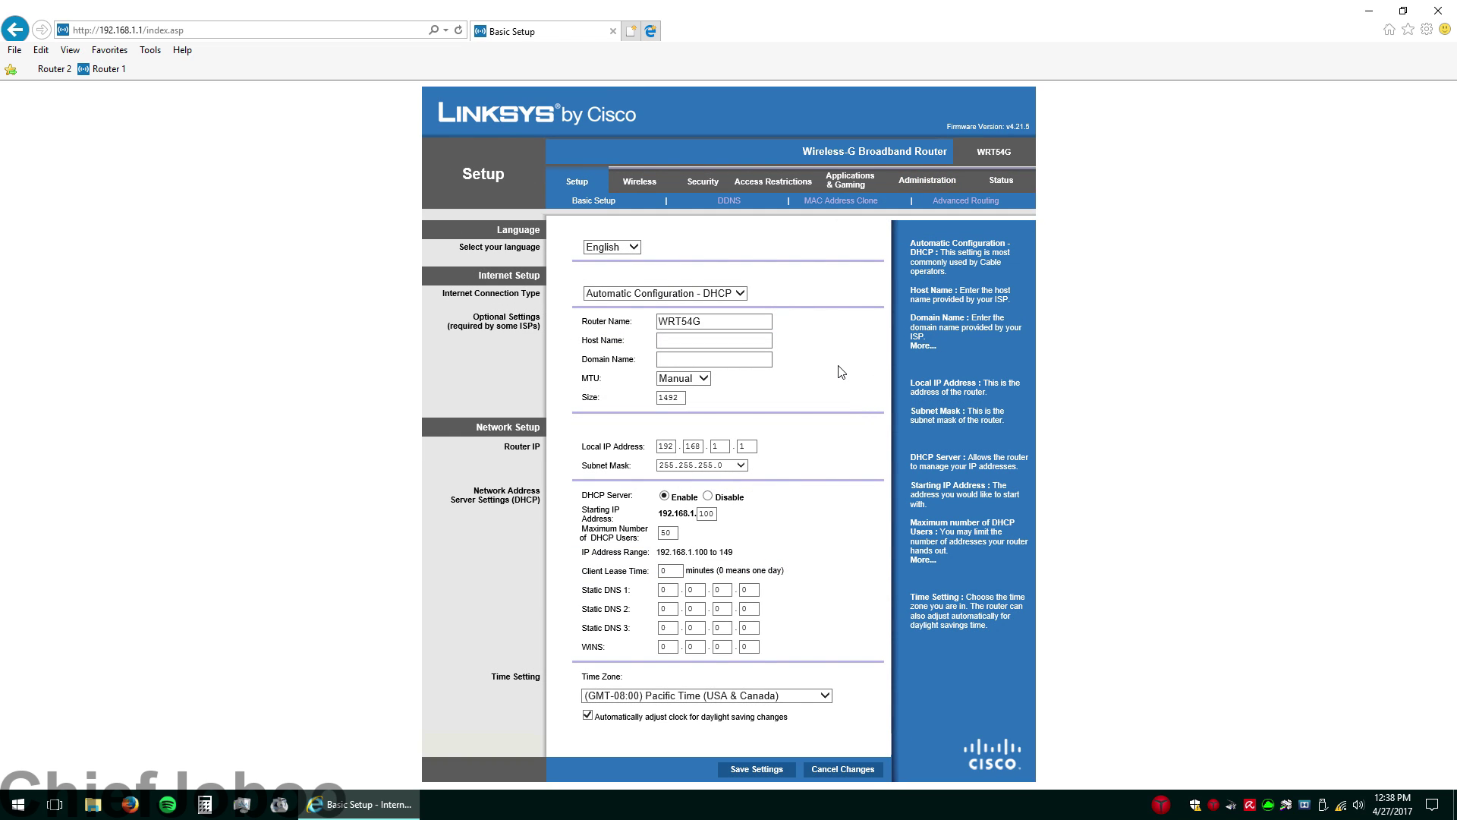
# Move from Advanced Routing to the Basic Setup page and focus the local IP's last octet
pyautogui.click(957, 203)
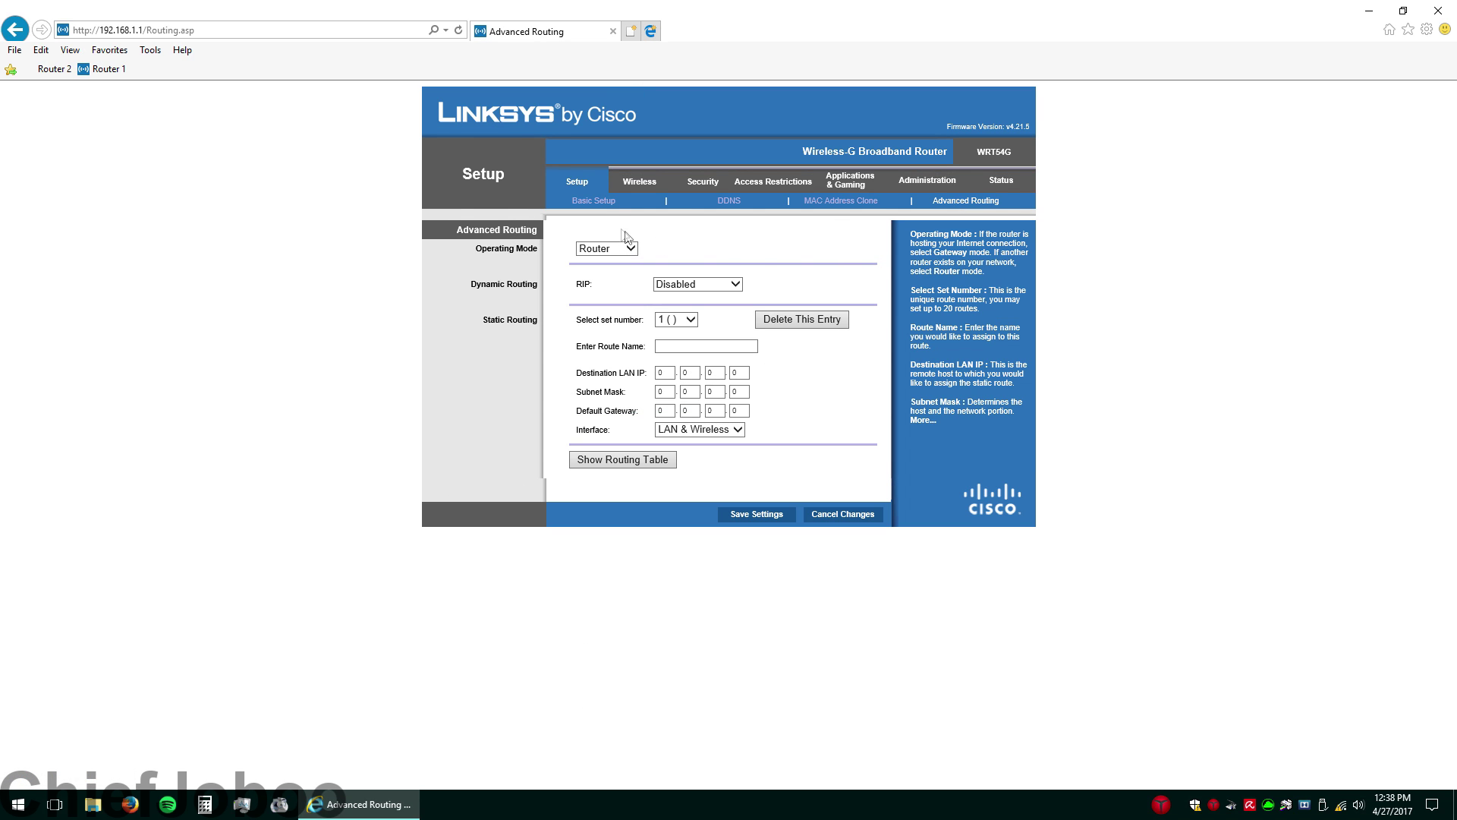
pyautogui.click(604, 201)
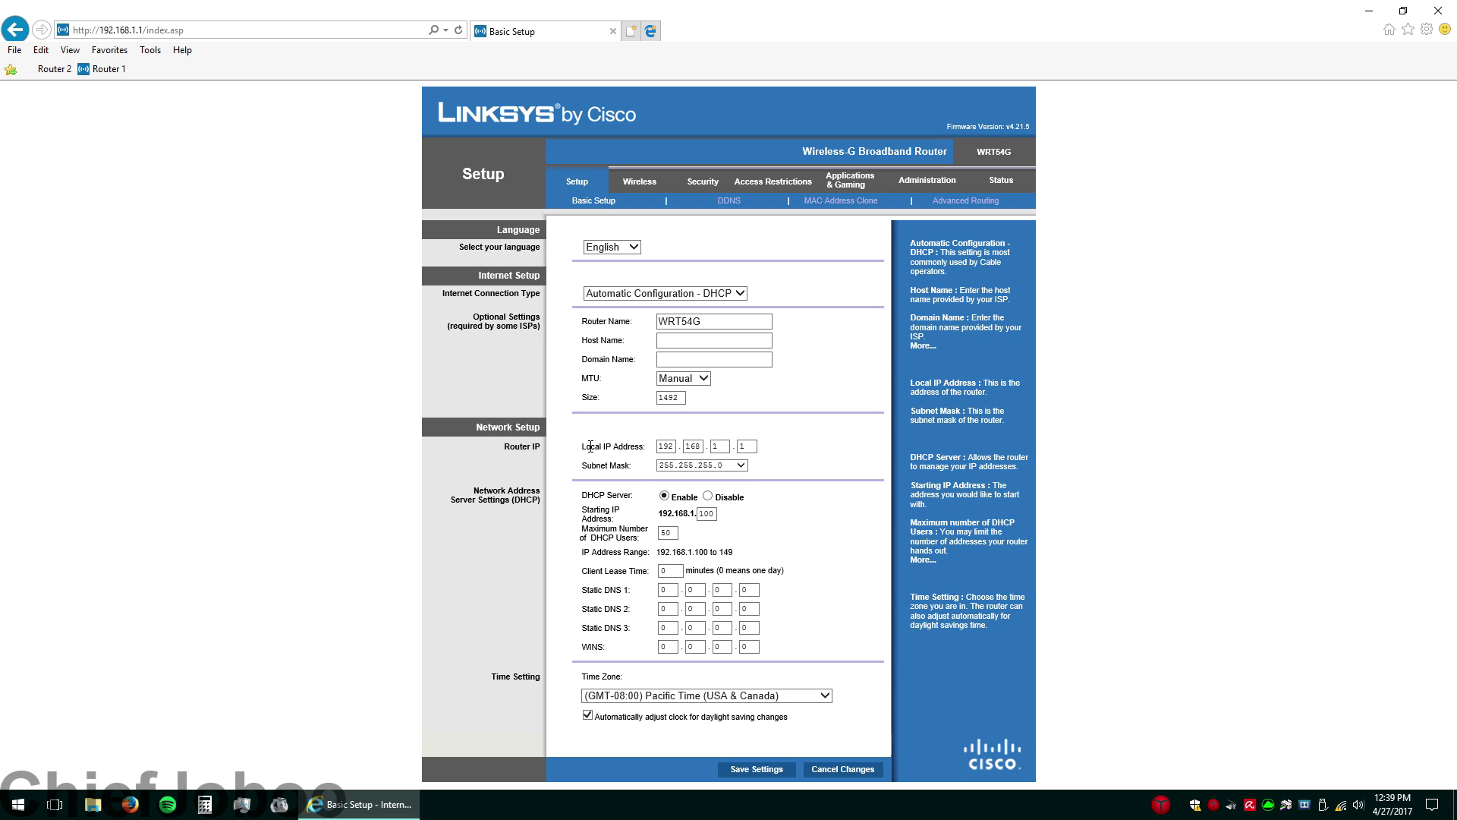
pyautogui.click(747, 445)
# Change the local IP's last octet to 152, disable the DHCP server, and save
pyautogui.doubleClick(747, 446)
pyautogui.write('152')
pyautogui.click(708, 496)
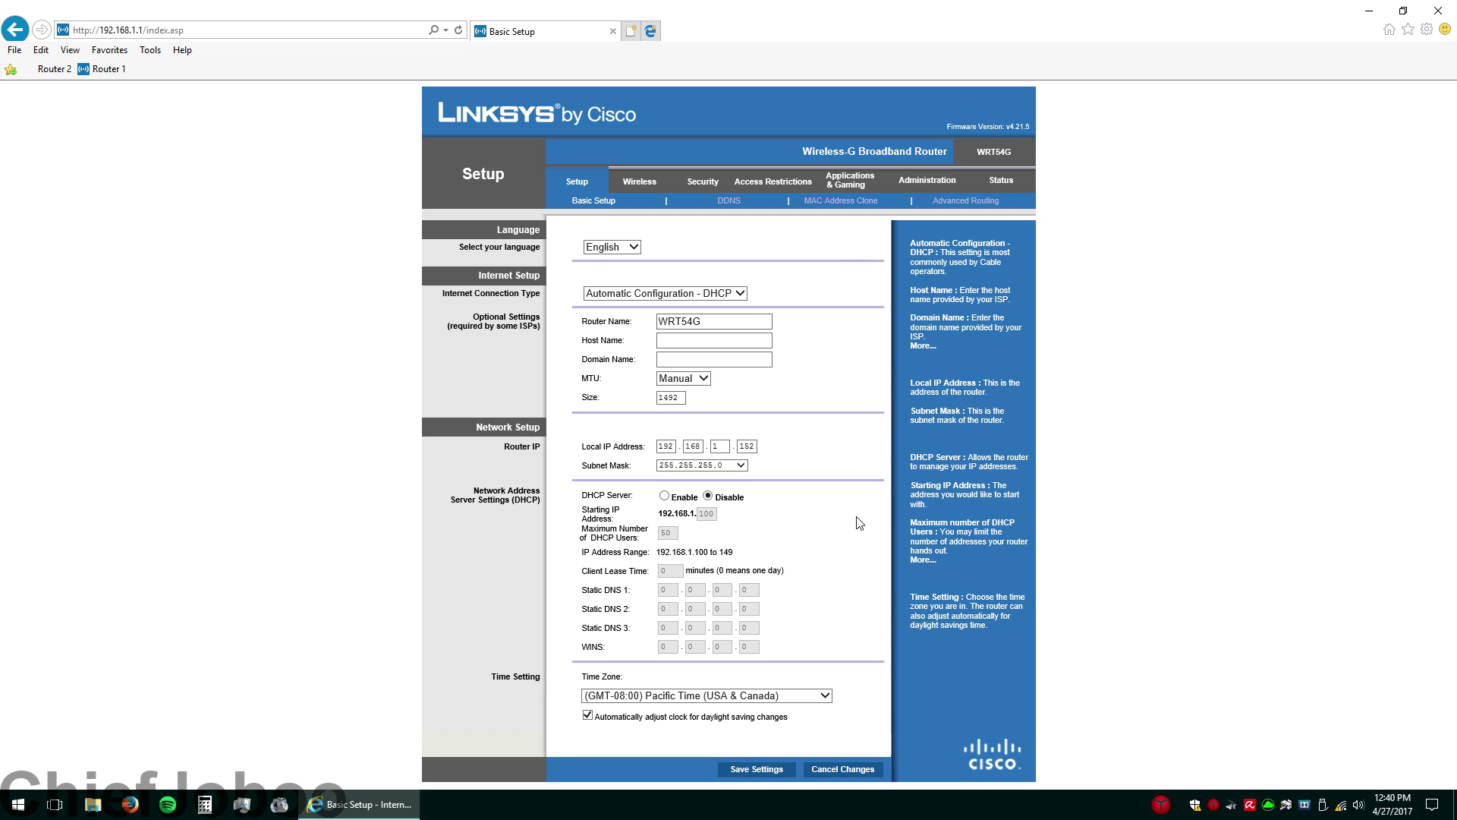
pyautogui.click(755, 769)
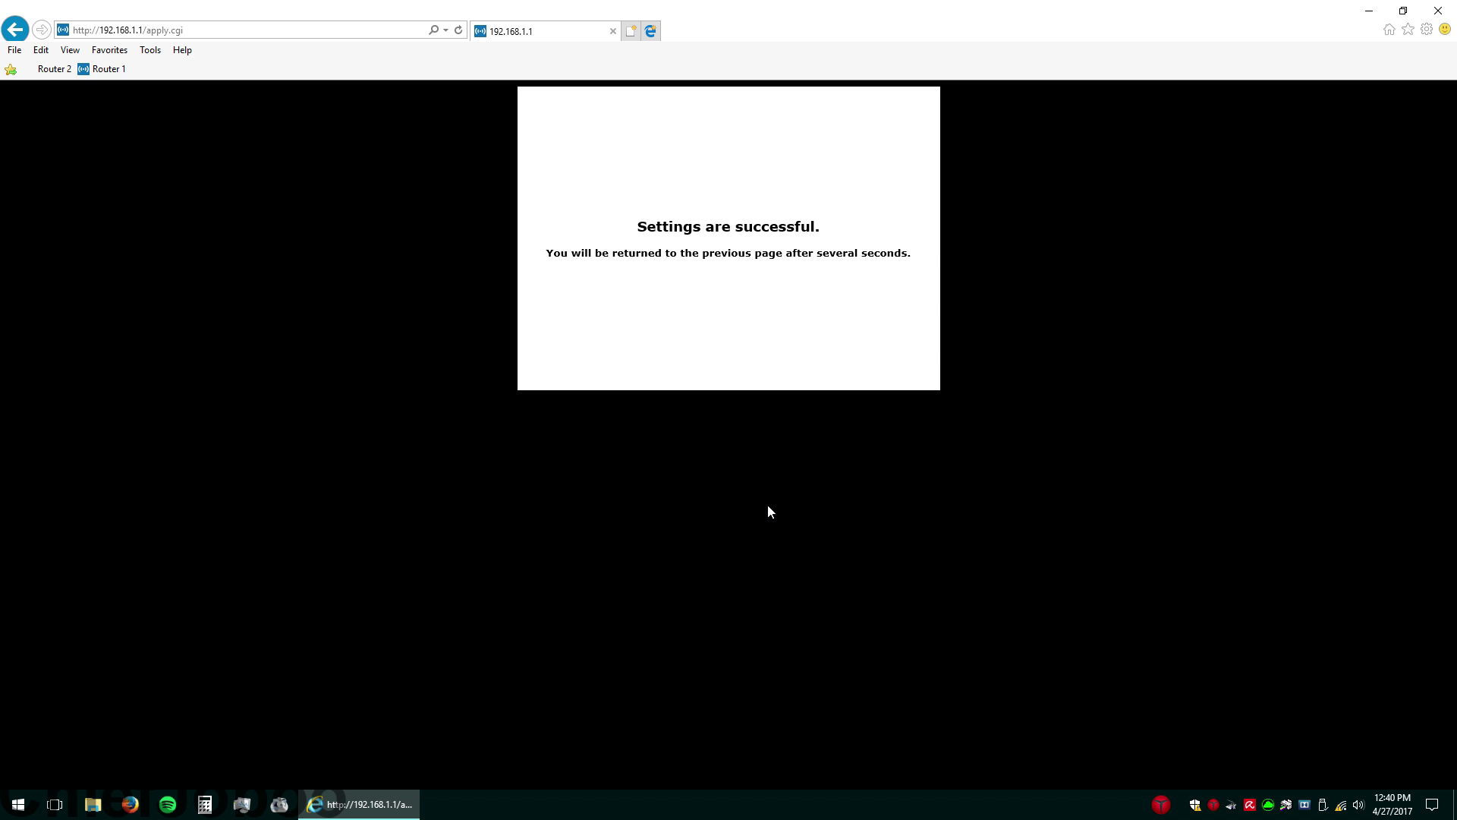
# Close the browser after the 'Settings are successful' confirmation appears
pyautogui.click(1440, 13)
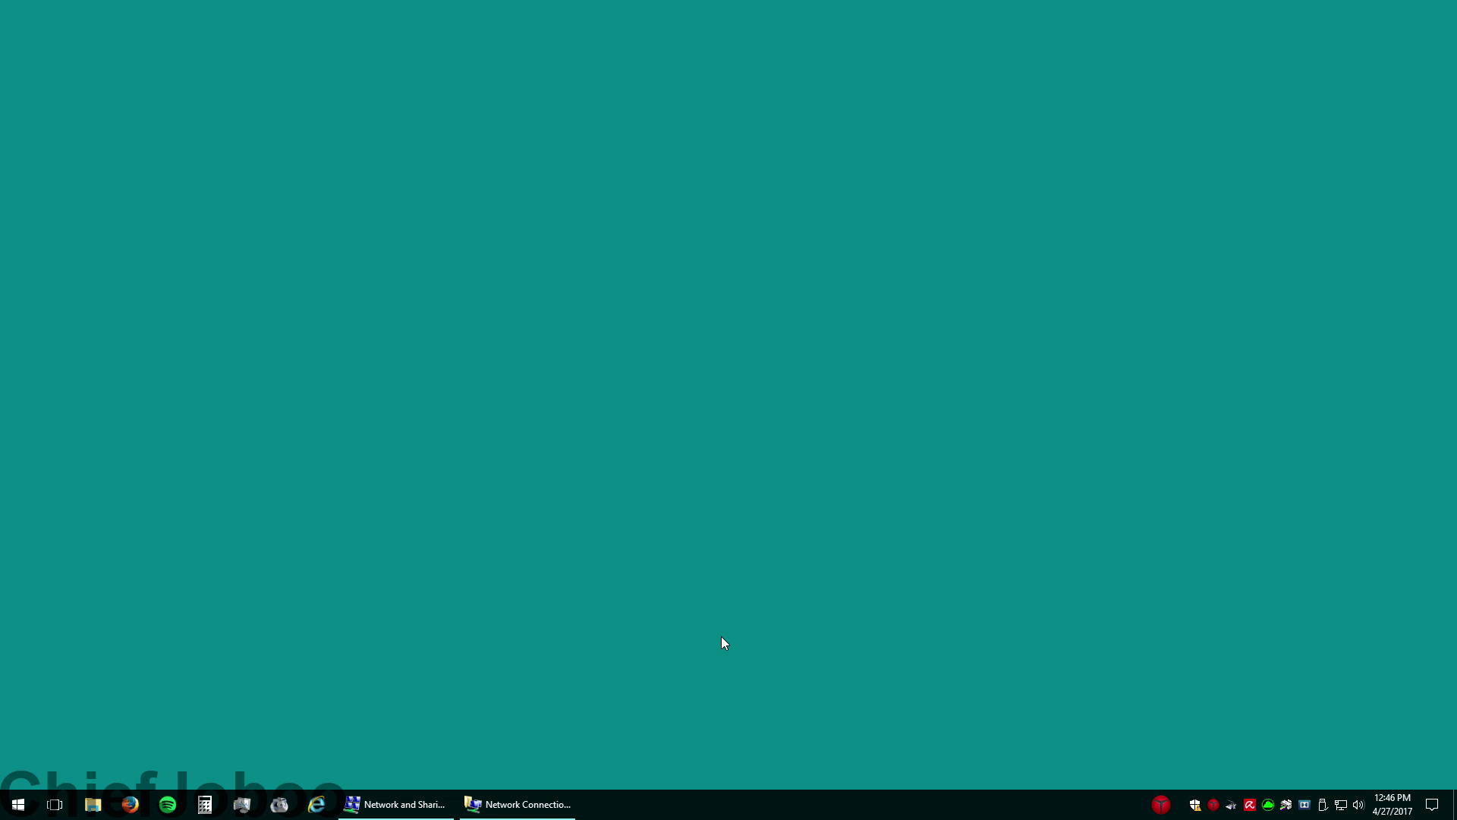
# Disable the wired Ethernet adapter through Network and Sharing Center's adapter list
pyautogui.rightClick(1340, 804)
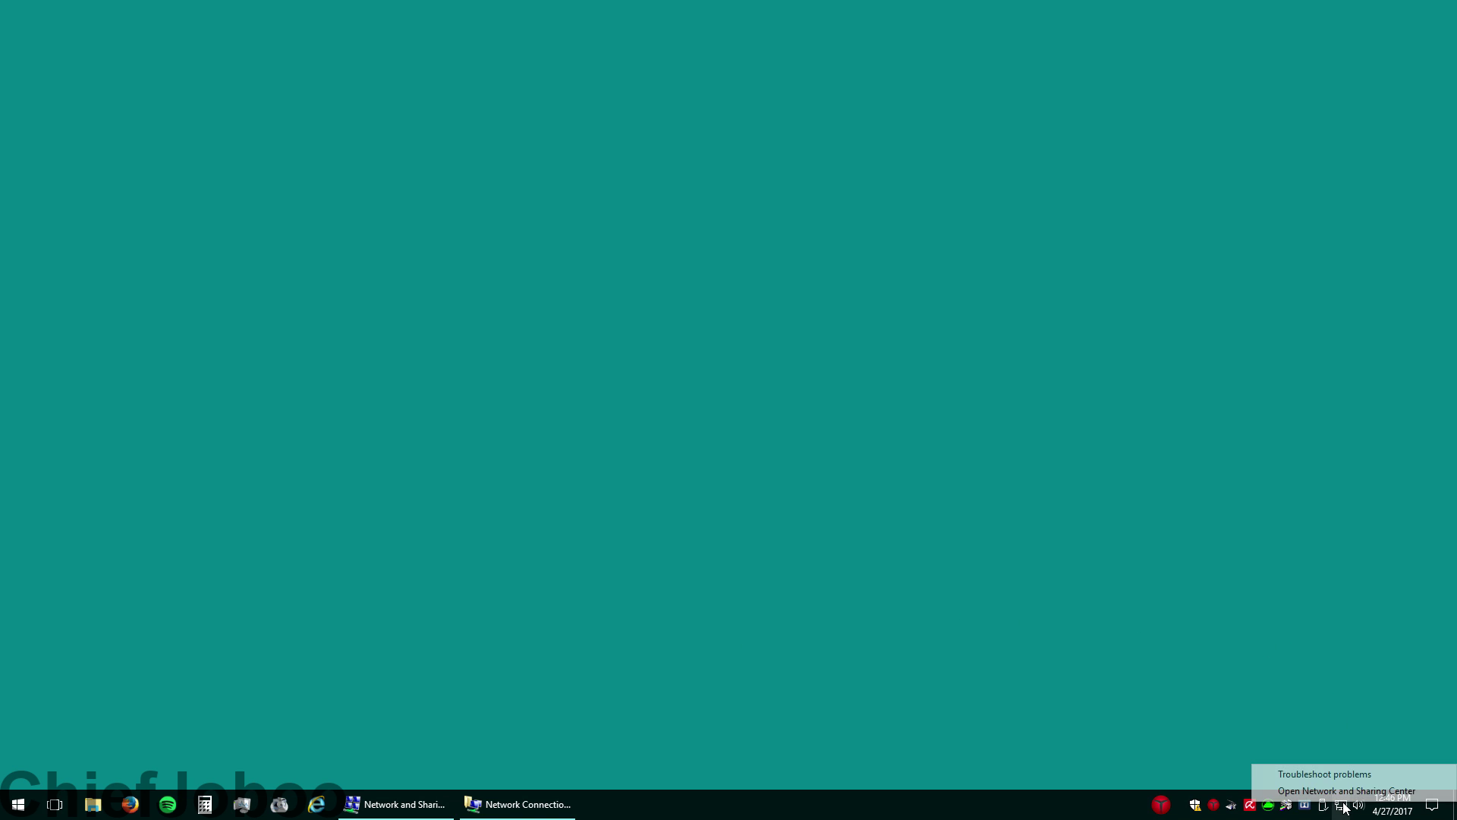
pyautogui.click(1358, 790)
pyautogui.click(419, 292)
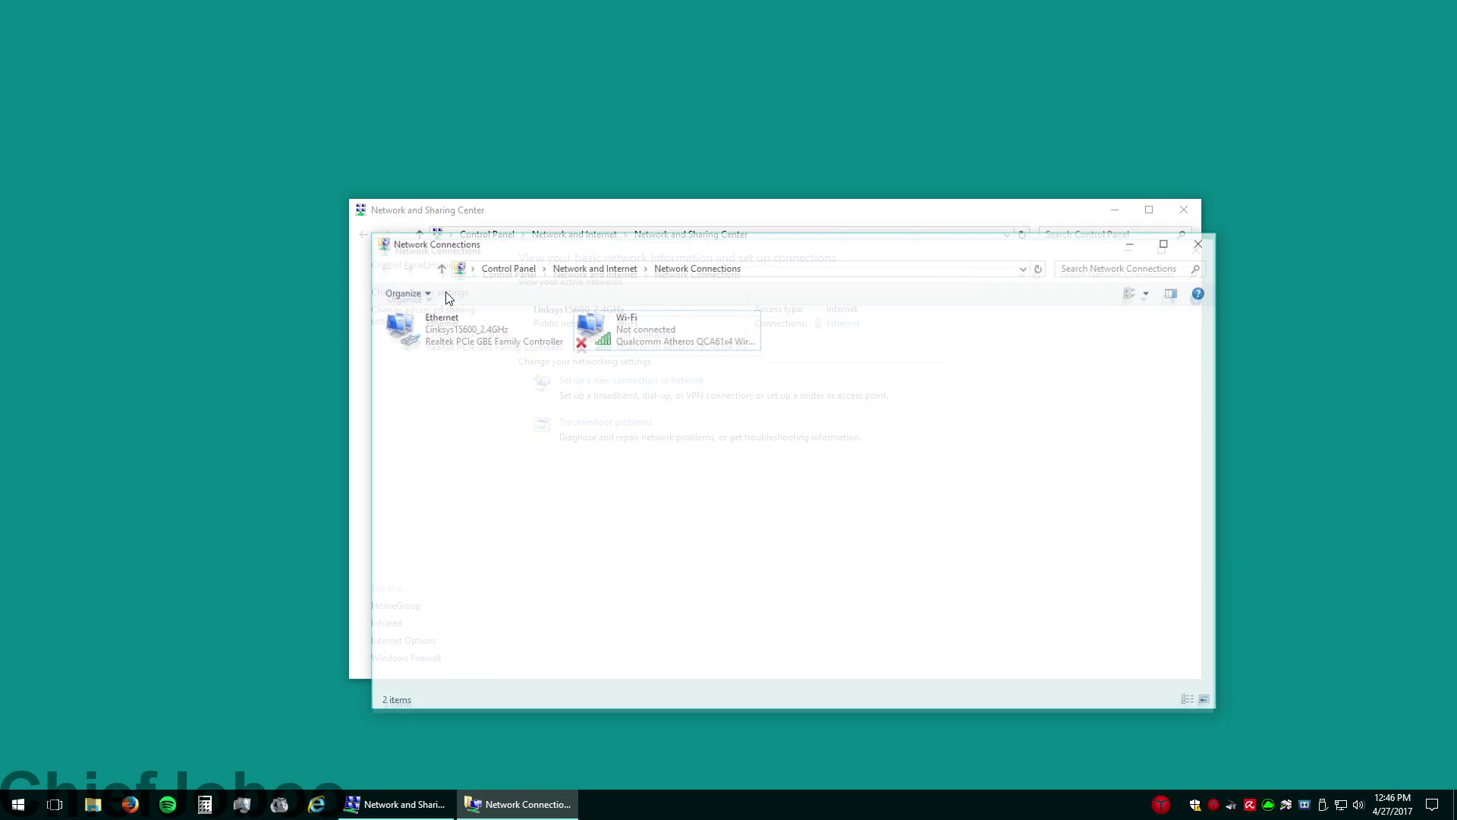
pyautogui.rightClick(457, 323)
pyautogui.click(464, 328)
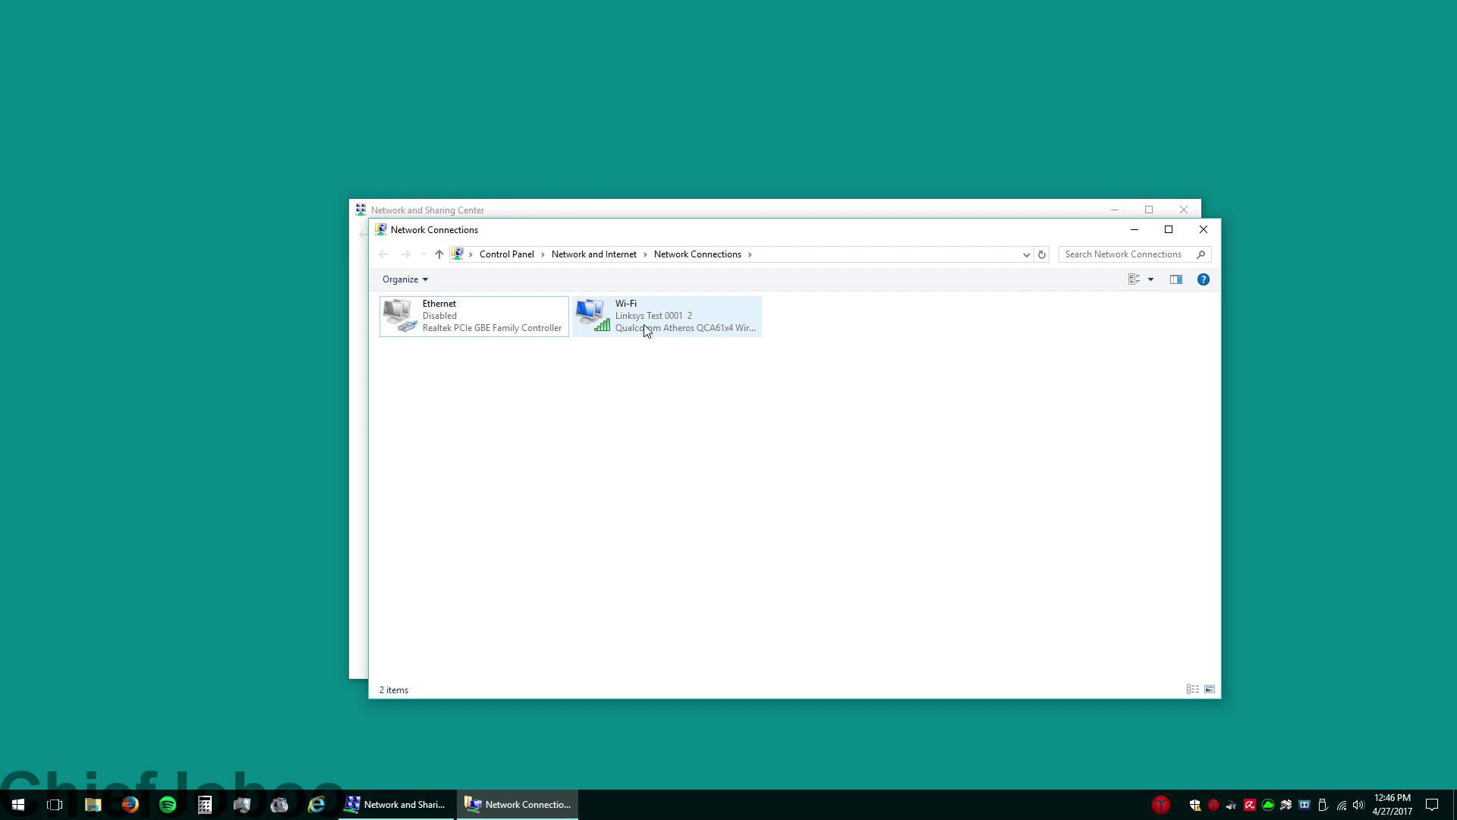
# Confirm Wi-Fi is connected to Linksys Test 0001 and close the network windows
pyautogui.click(666, 321)
pyautogui.click(829, 374)
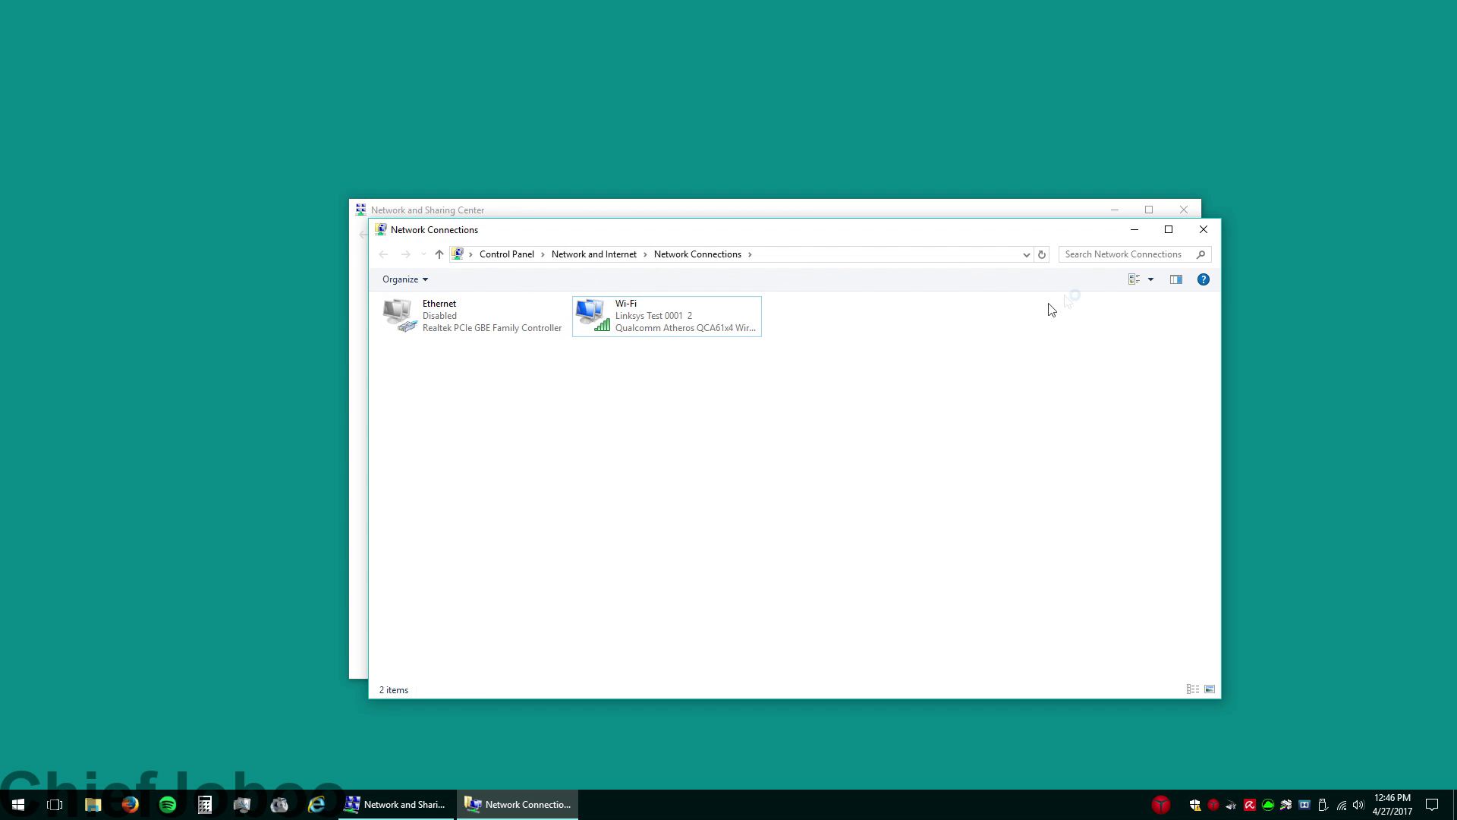
pyautogui.click(1203, 229)
pyautogui.click(1342, 804)
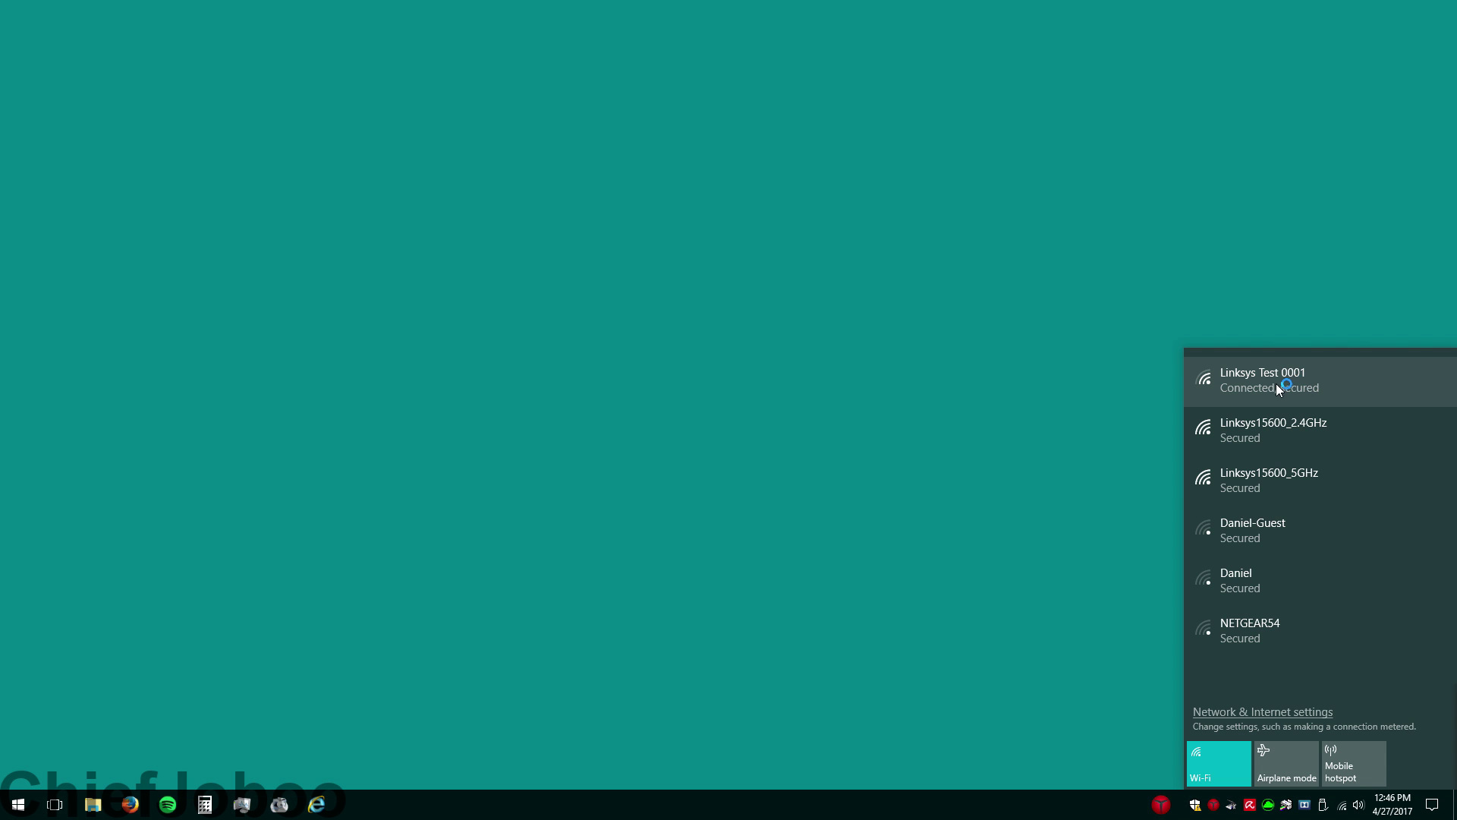
pyautogui.click(901, 276)
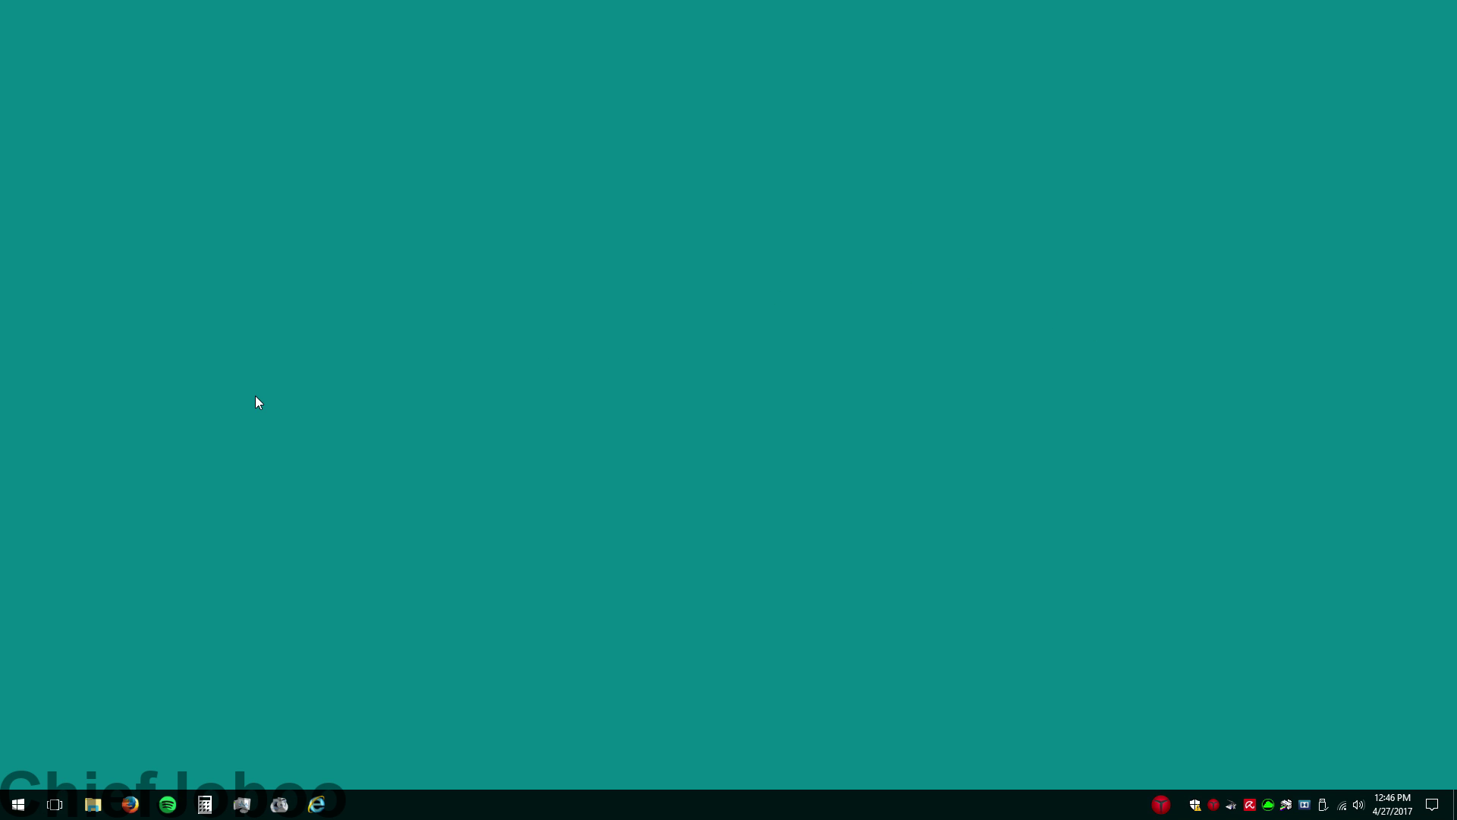
# Launch Internet Explorer and browse to google.com
pyautogui.click(316, 803)
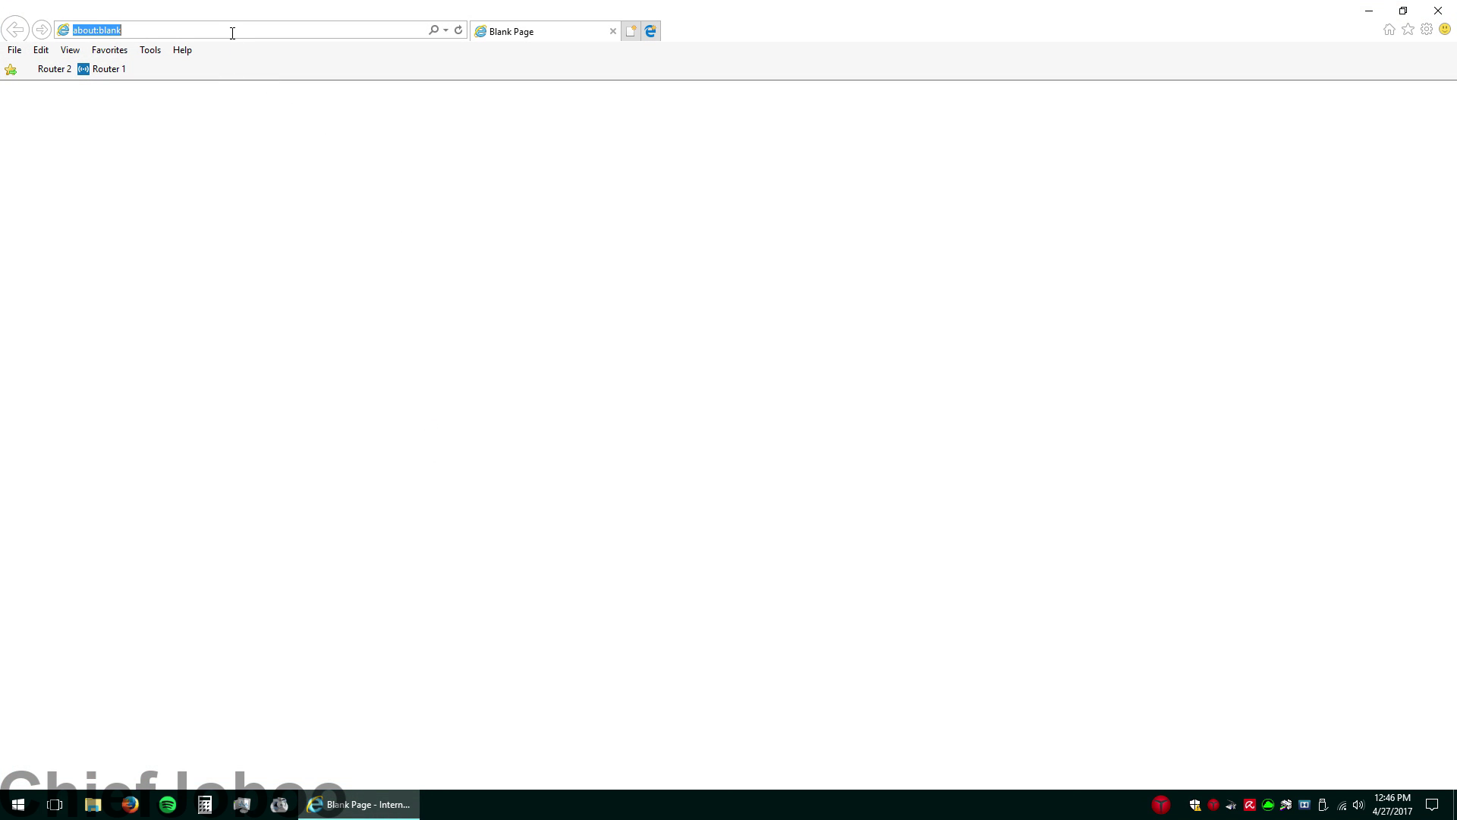
pyautogui.write('google.com')
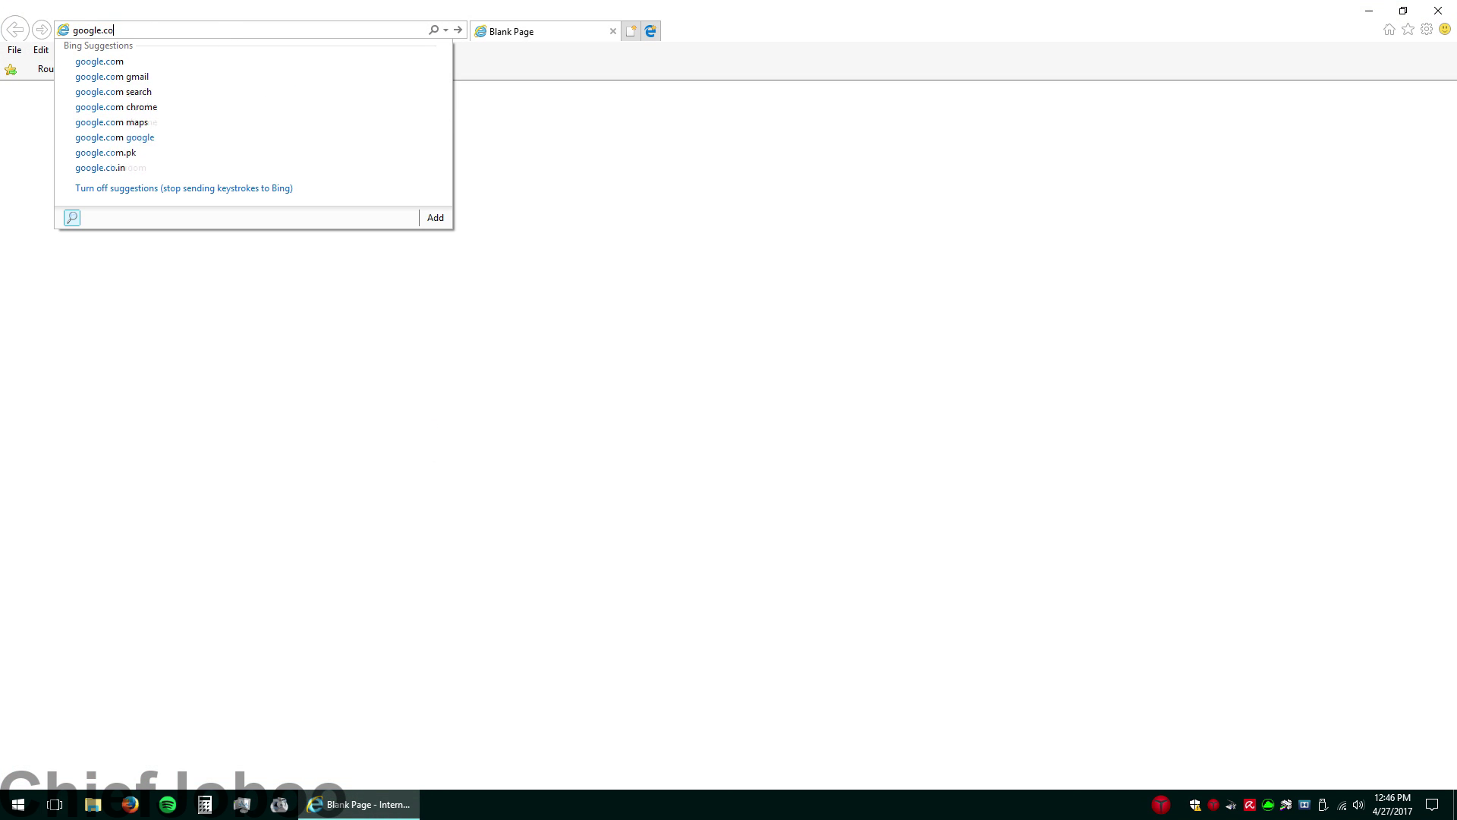
pyautogui.press('Return')
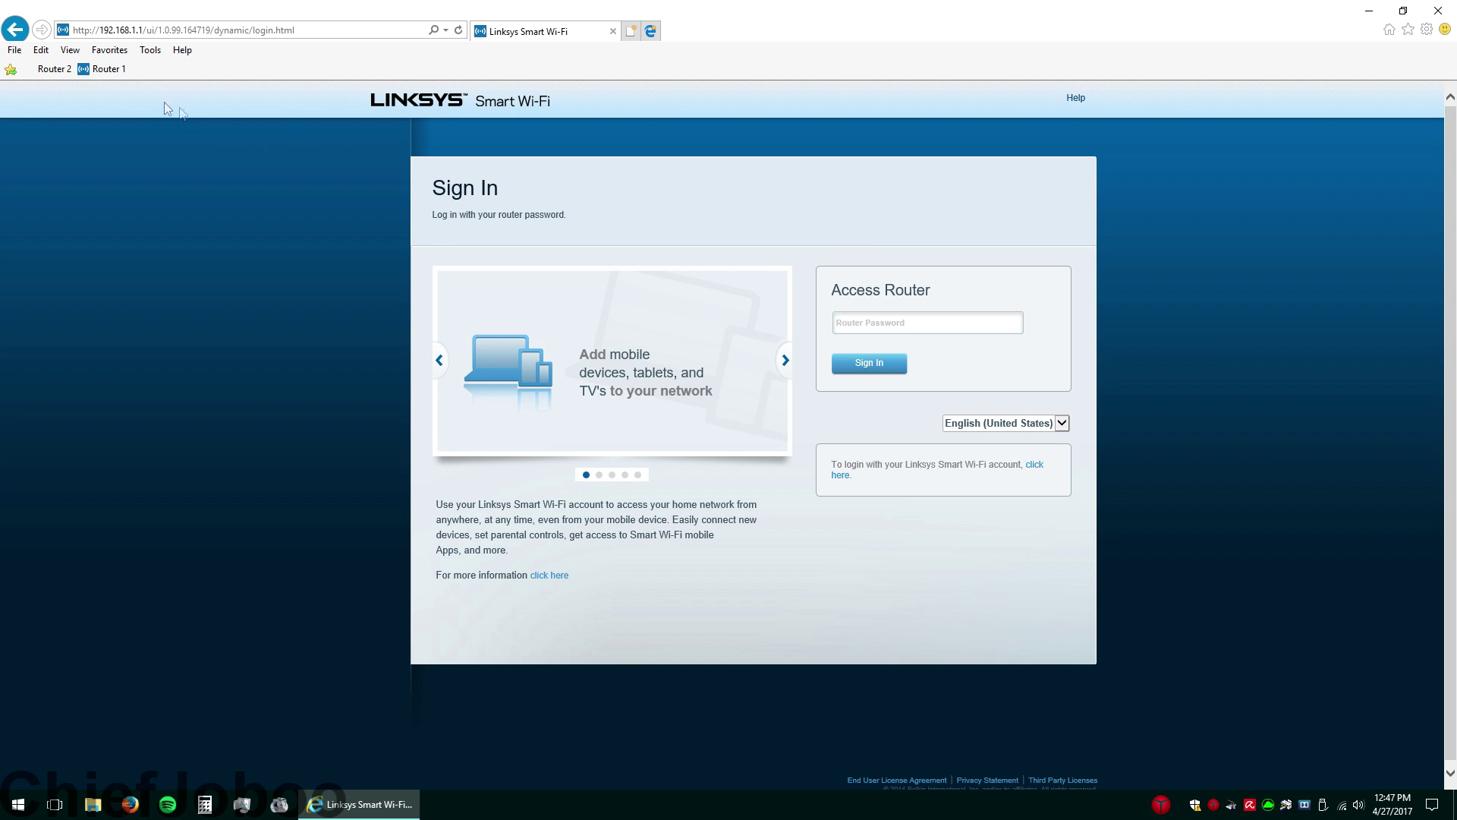
# Open the Router 2 favorite and sign in to the WRT54G with the router password
pyautogui.click(55, 71)
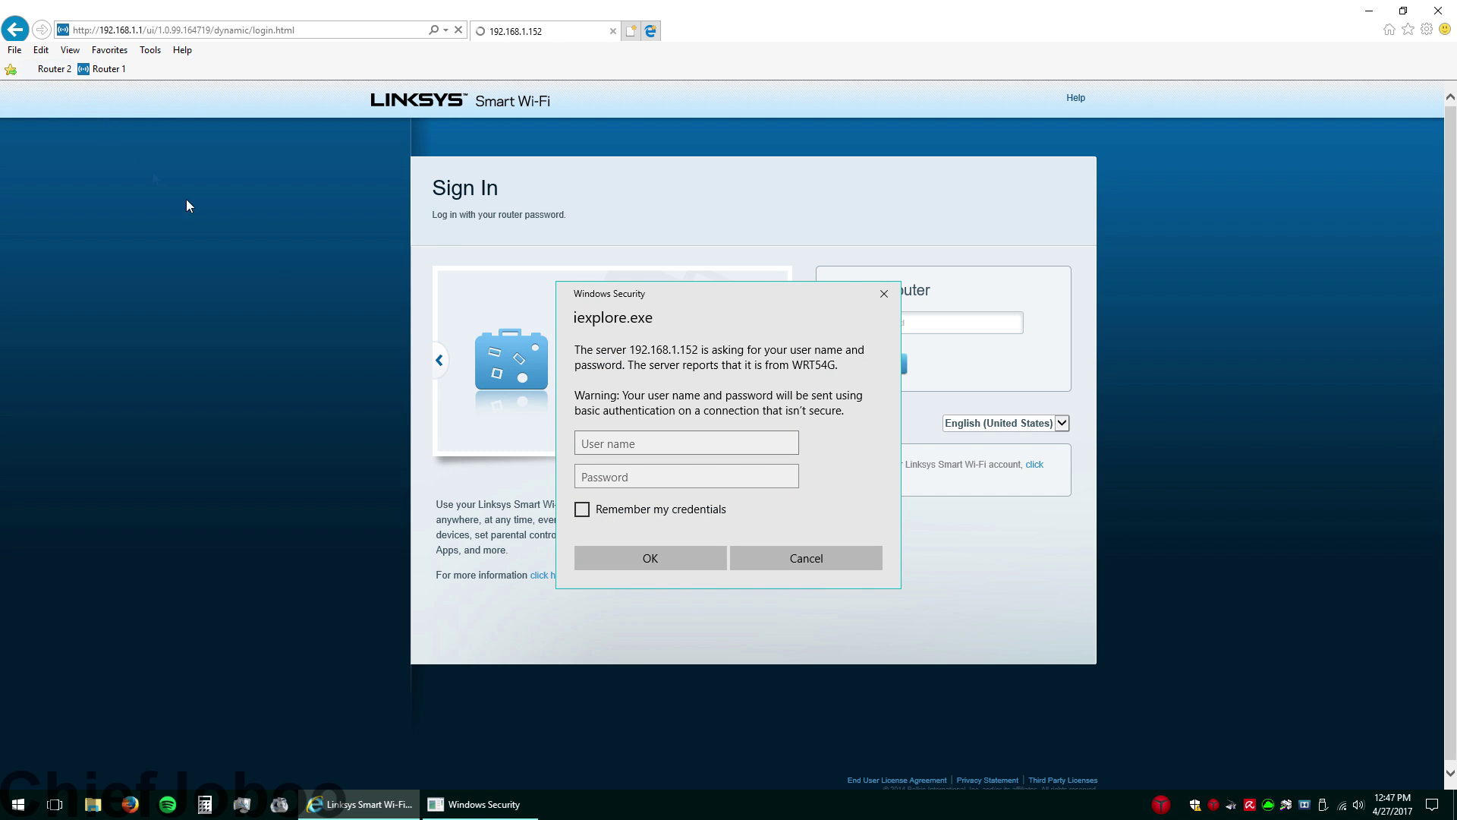
pyautogui.click(655, 479)
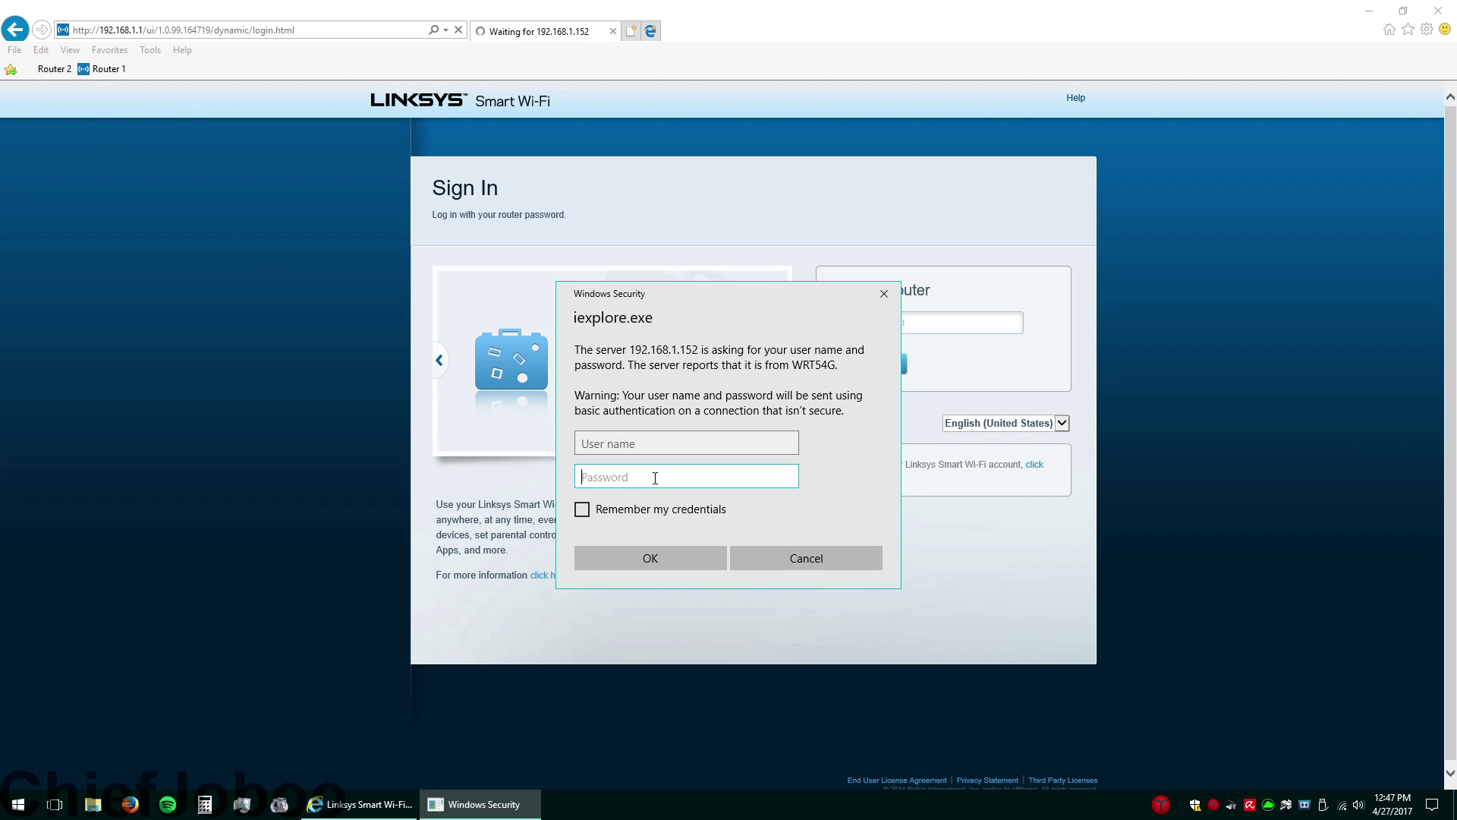
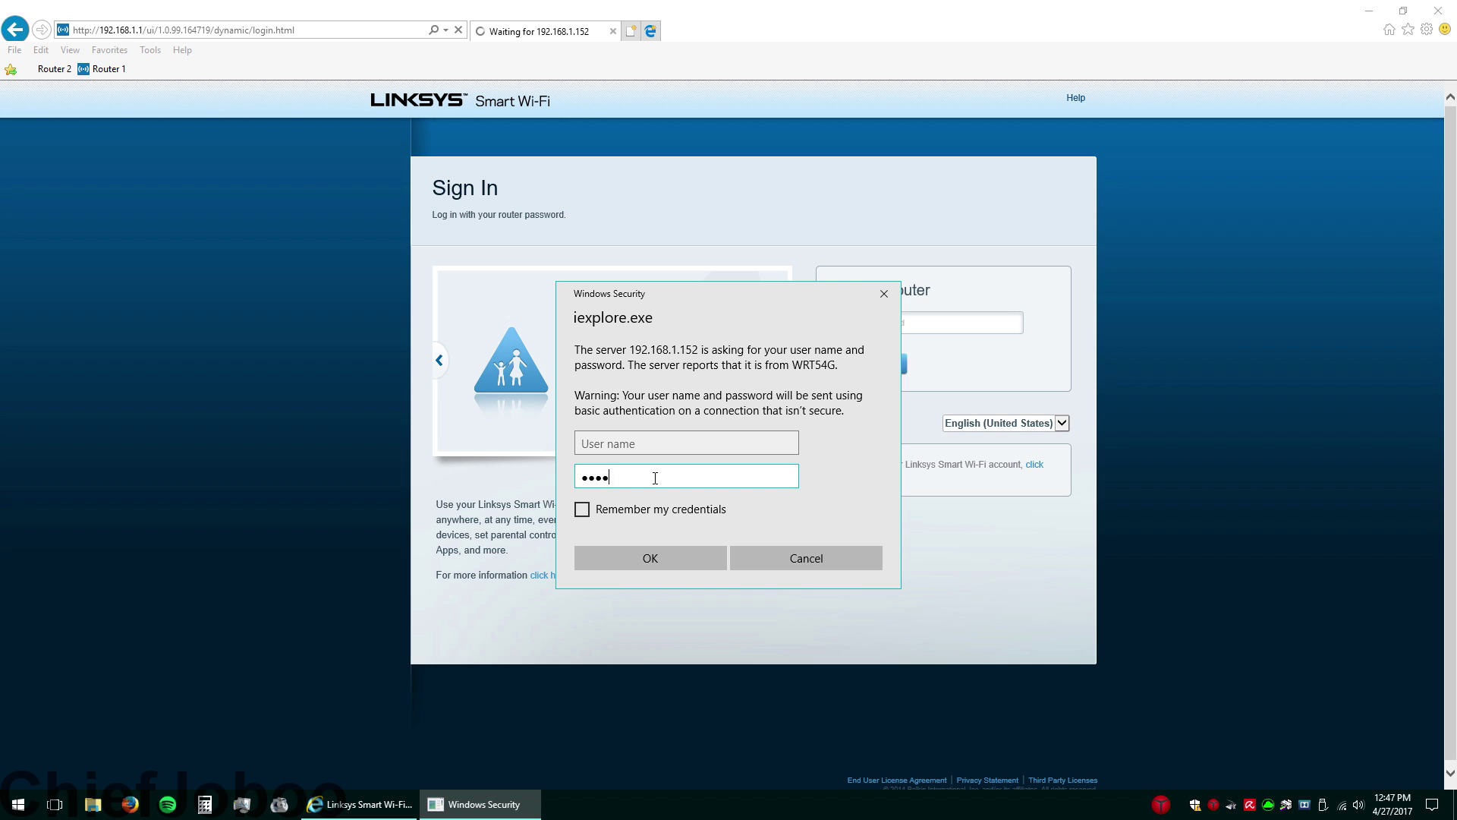
pyautogui.press('Return')
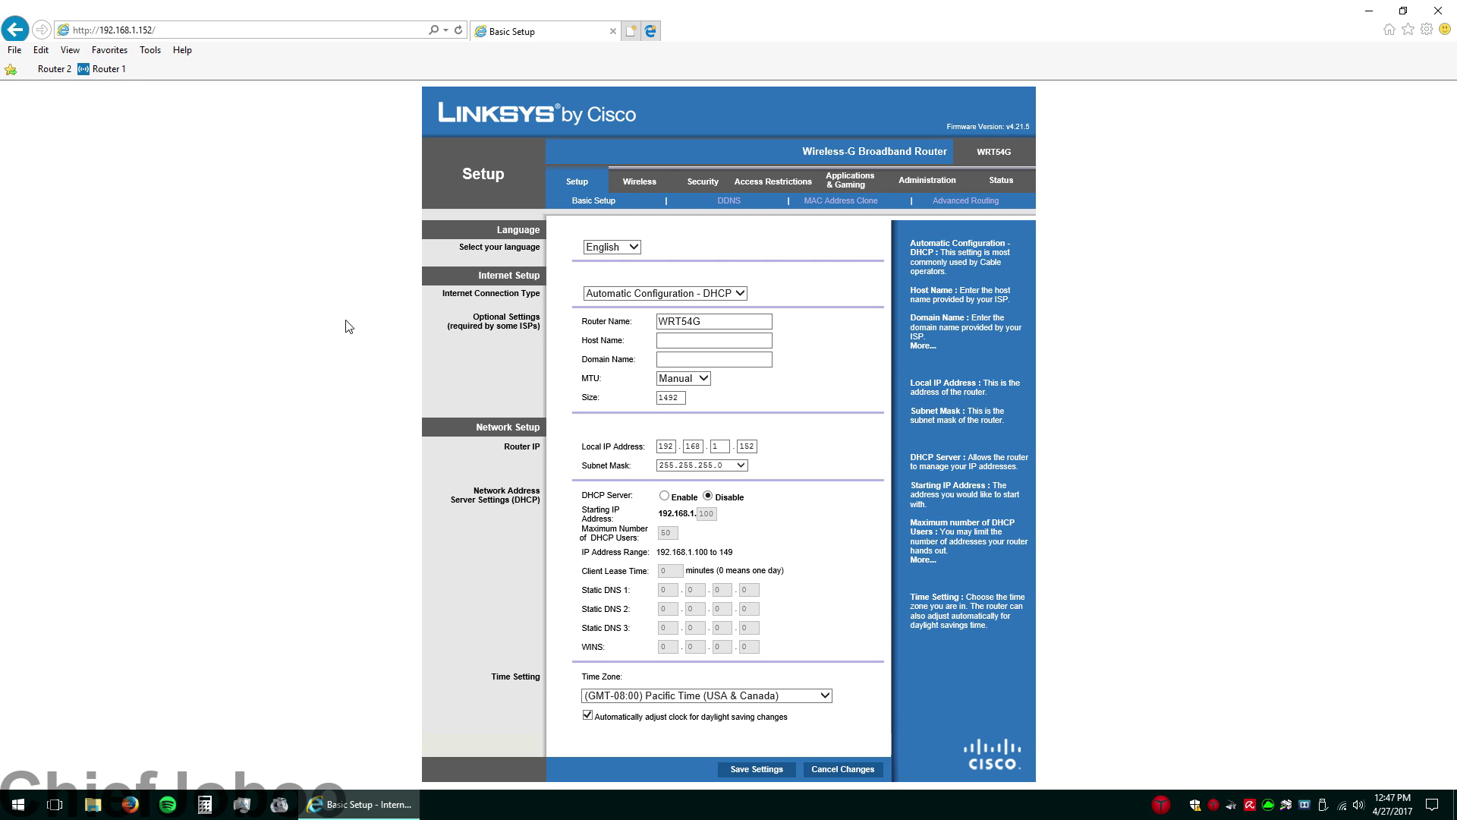
# Review the Status page's internet IP 0.0.0.0, subnet mask and gateway, then close the browser
pyautogui.click(1003, 181)
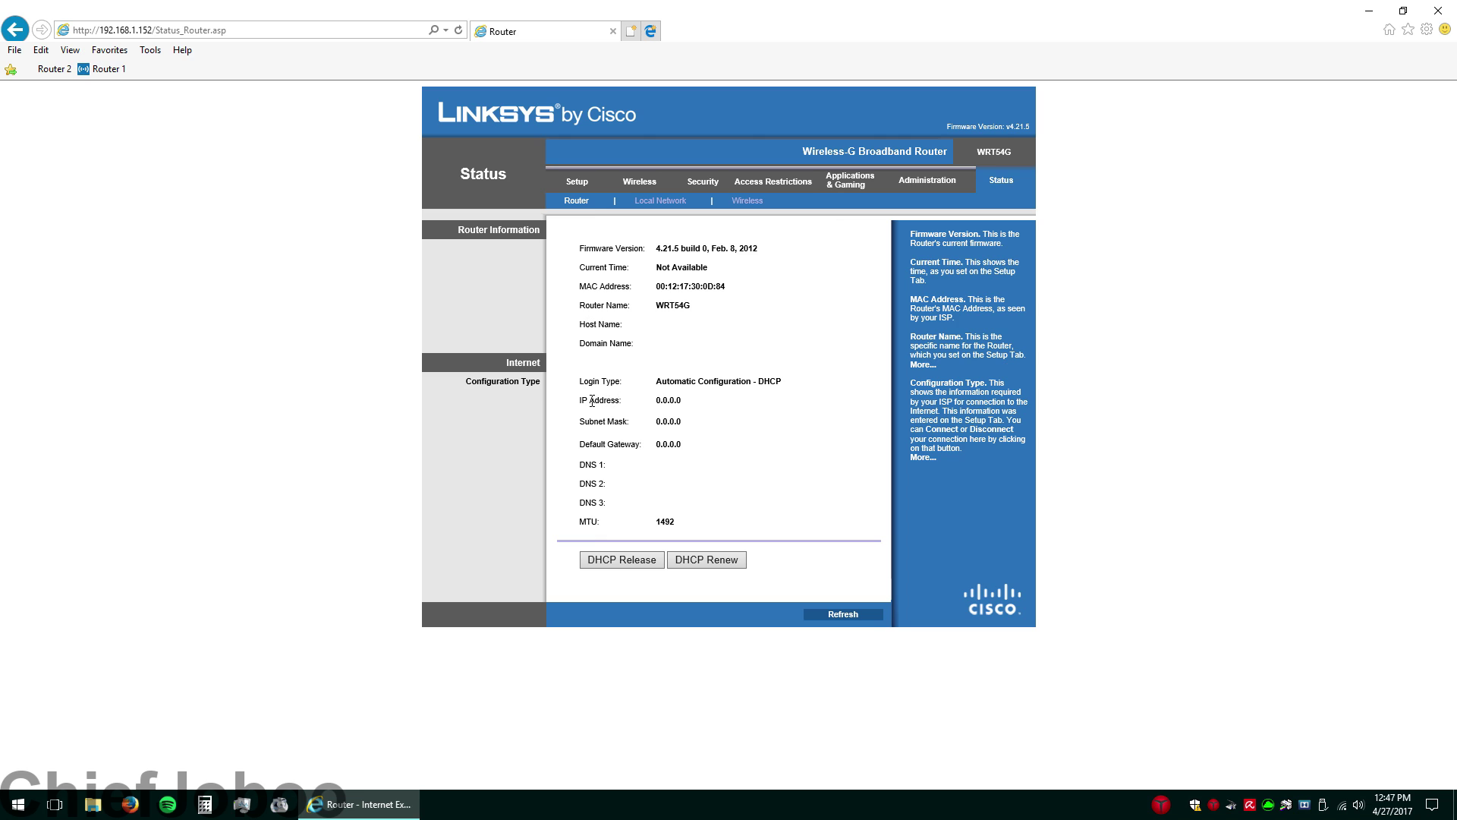
pyautogui.moveTo(590, 398); pyautogui.dragTo(676, 399)
pyautogui.moveTo(570, 421); pyautogui.dragTo(706, 422)
pyautogui.click(569, 446)
pyautogui.moveTo(570, 446); pyautogui.dragTo(706, 449)
pyautogui.click(614, 450)
pyautogui.hotkey('alt', 'F4')
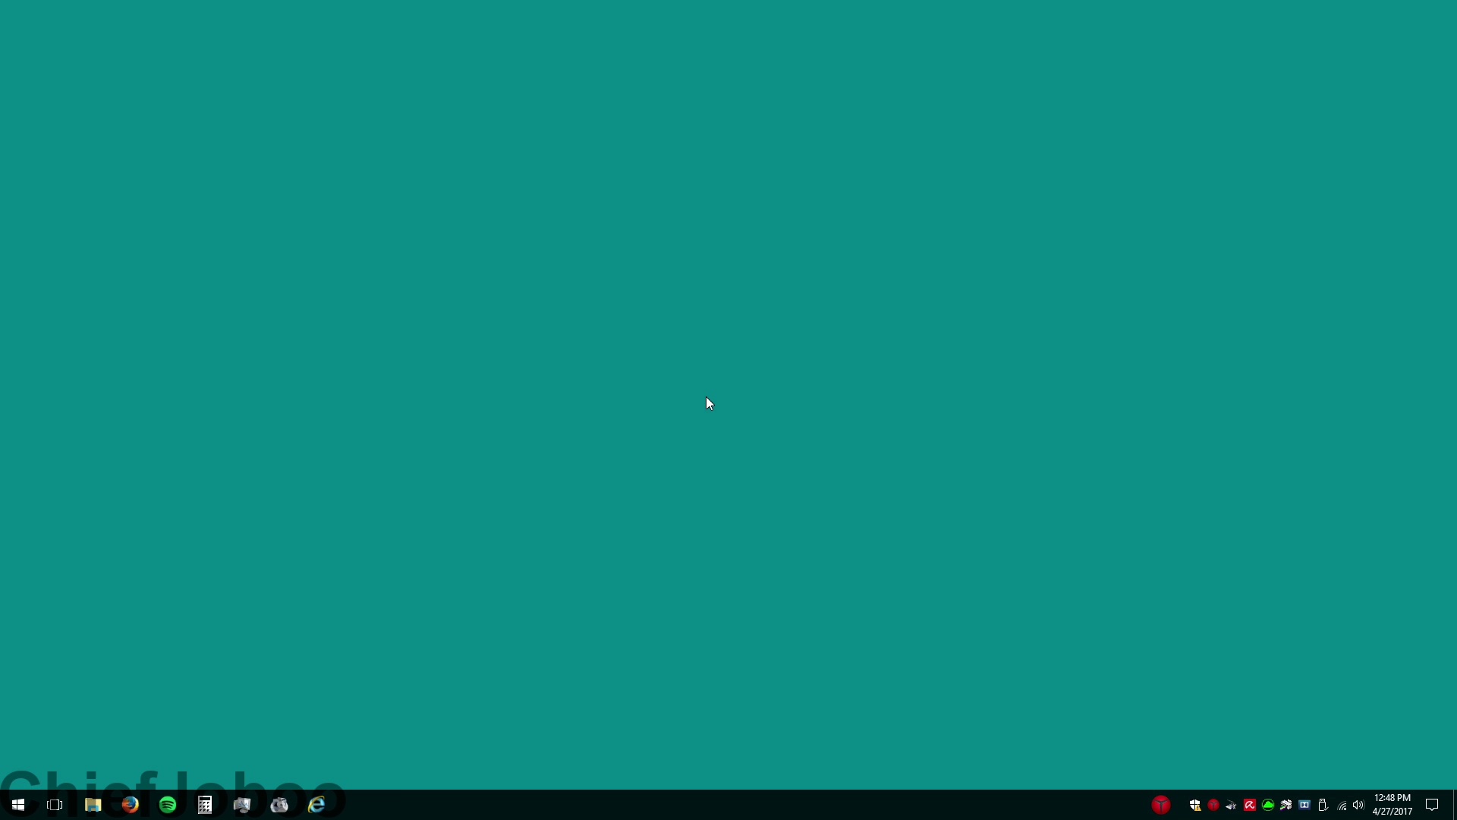
# Connect the PC to the Linksys15600_2.4GHz Wi-Fi network and launch Internet Explorer
pyautogui.click(1341, 804)
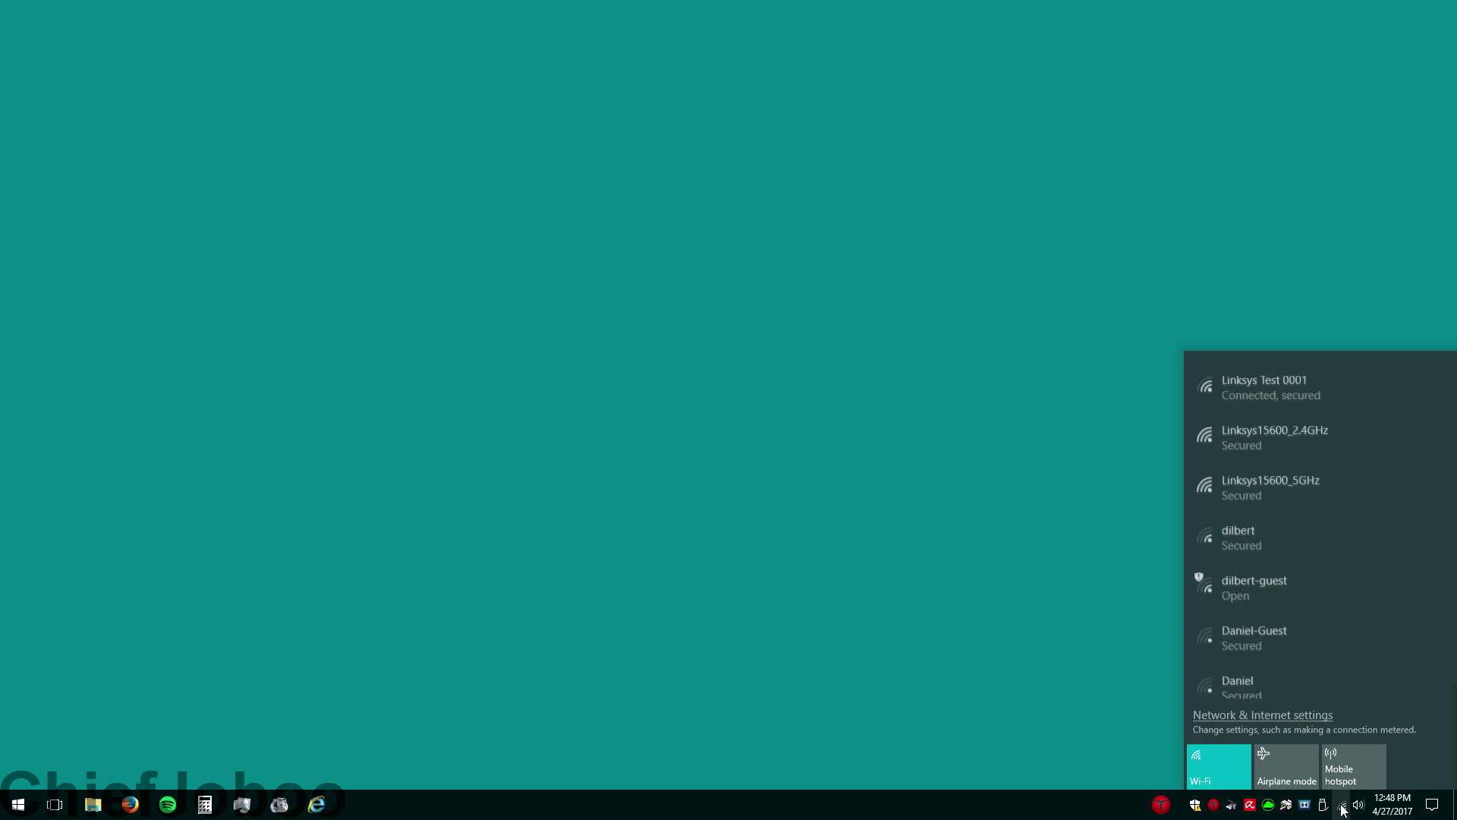
pyautogui.click(1265, 436)
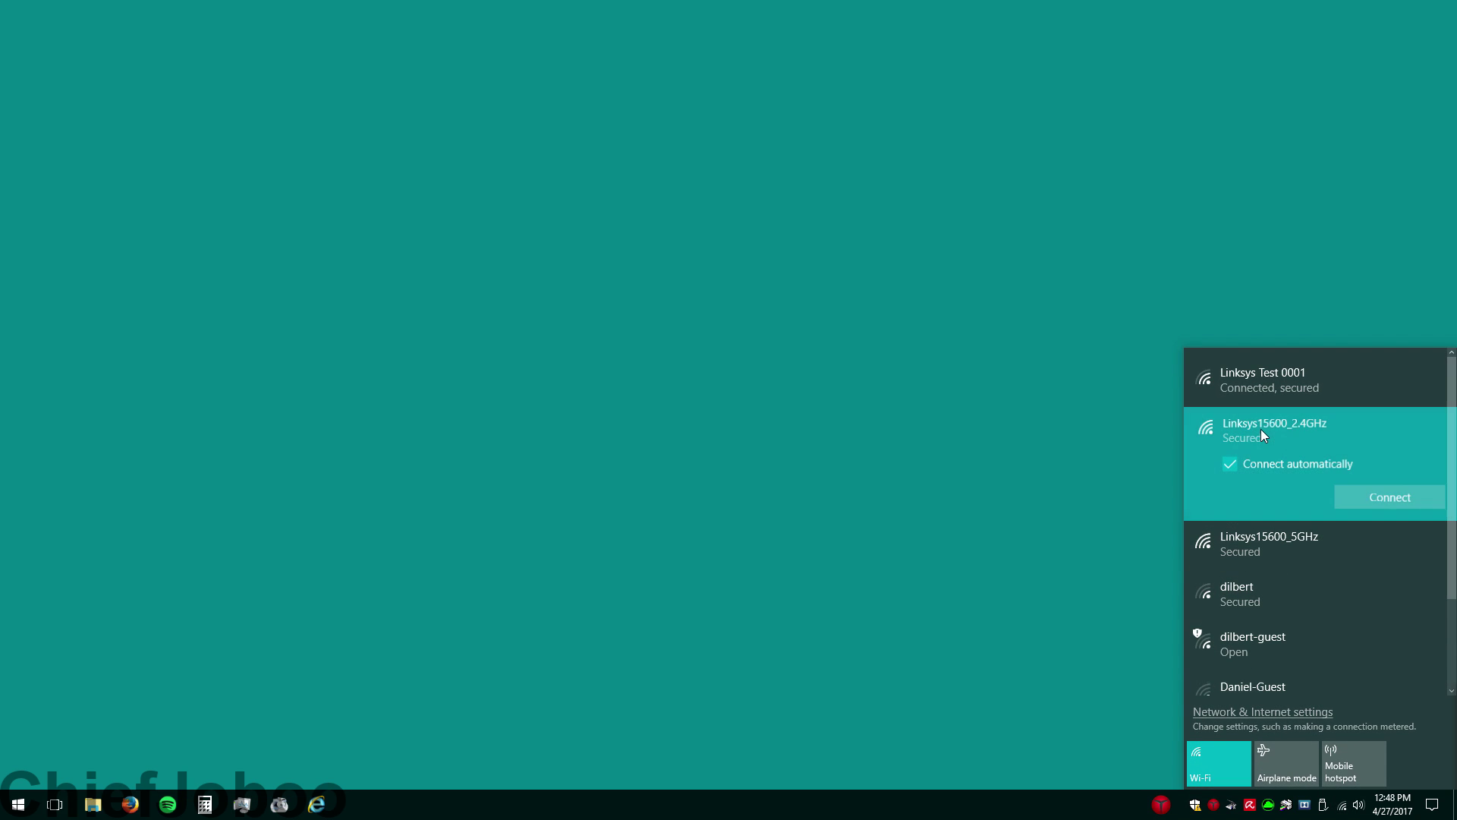
pyautogui.click(1377, 497)
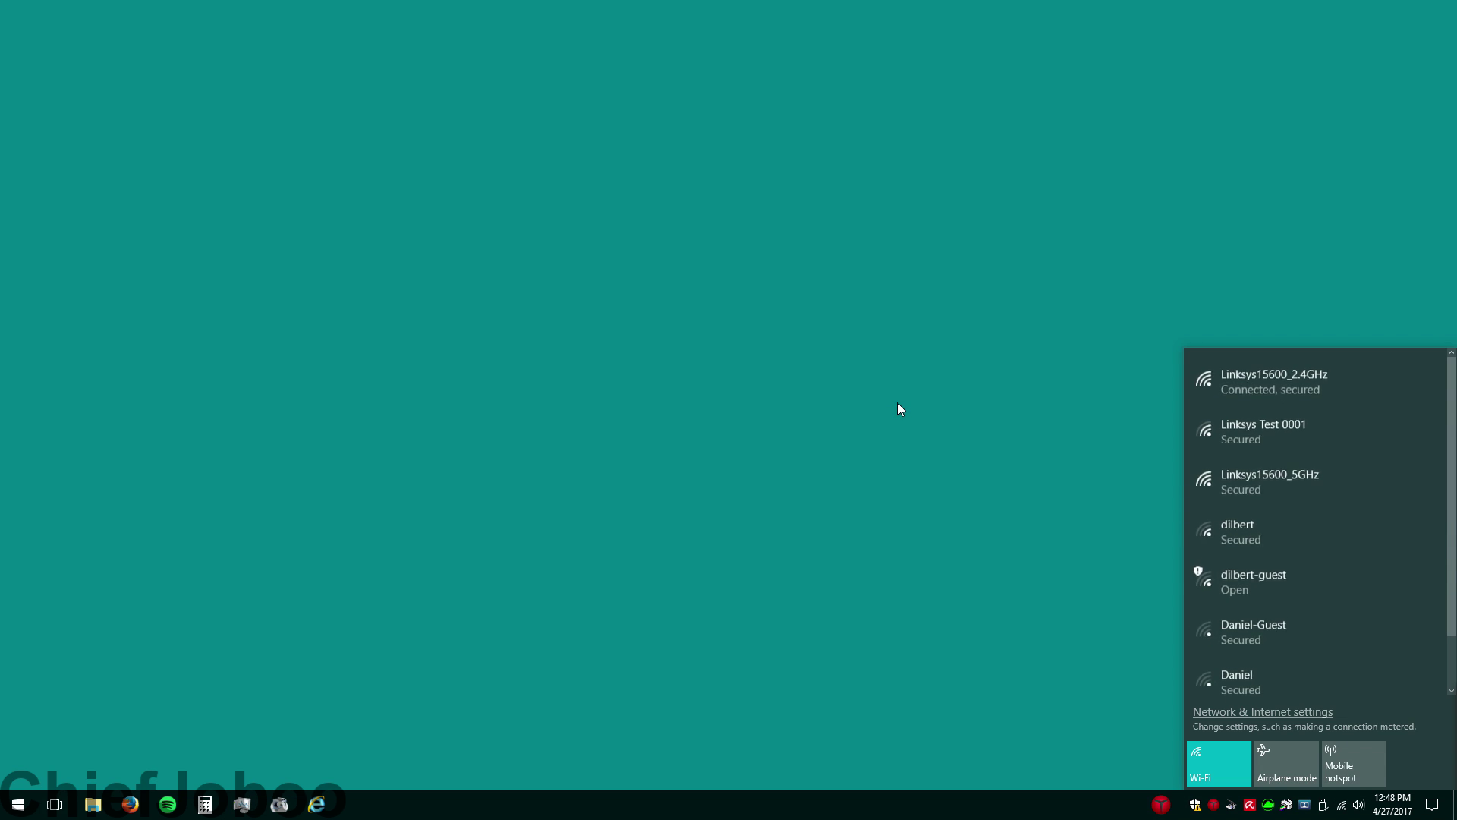
pyautogui.click(316, 803)
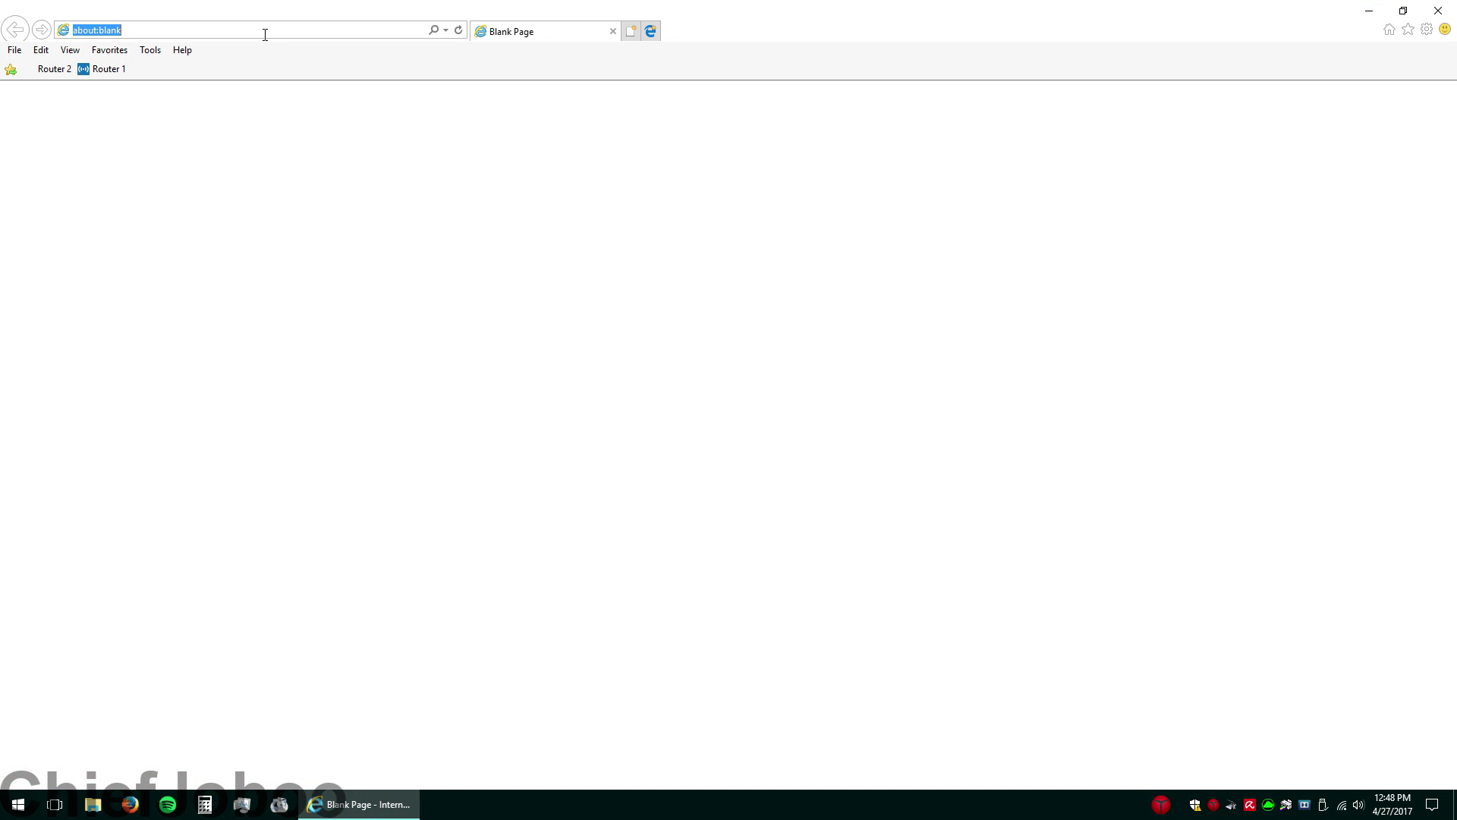
# Load google.com over Linksys15600_2.4GHz, then close Internet Explorer
pyautogui.write('google.com/')
pyautogui.press('Return')
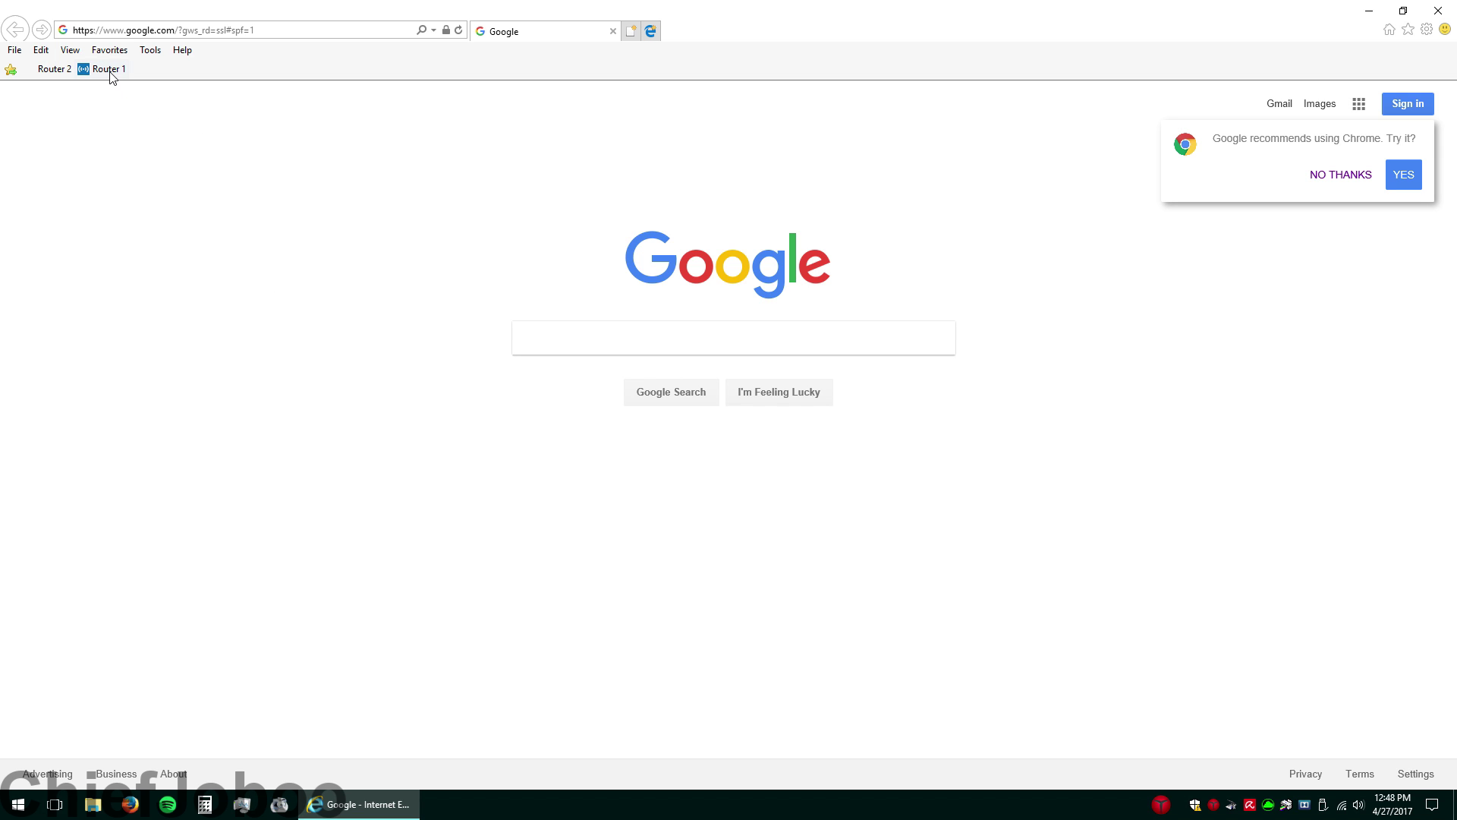
pyautogui.click(1437, 12)
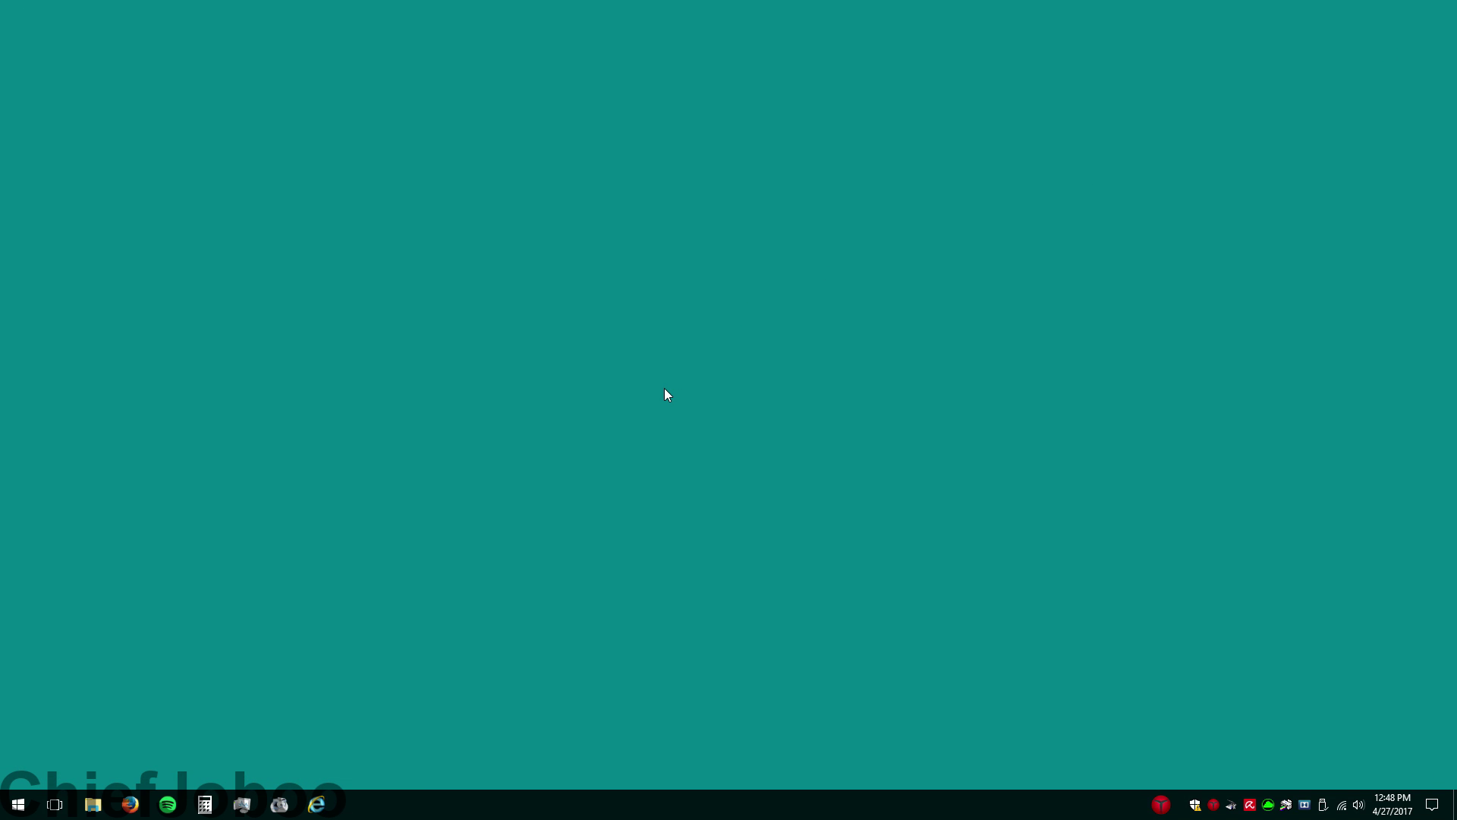